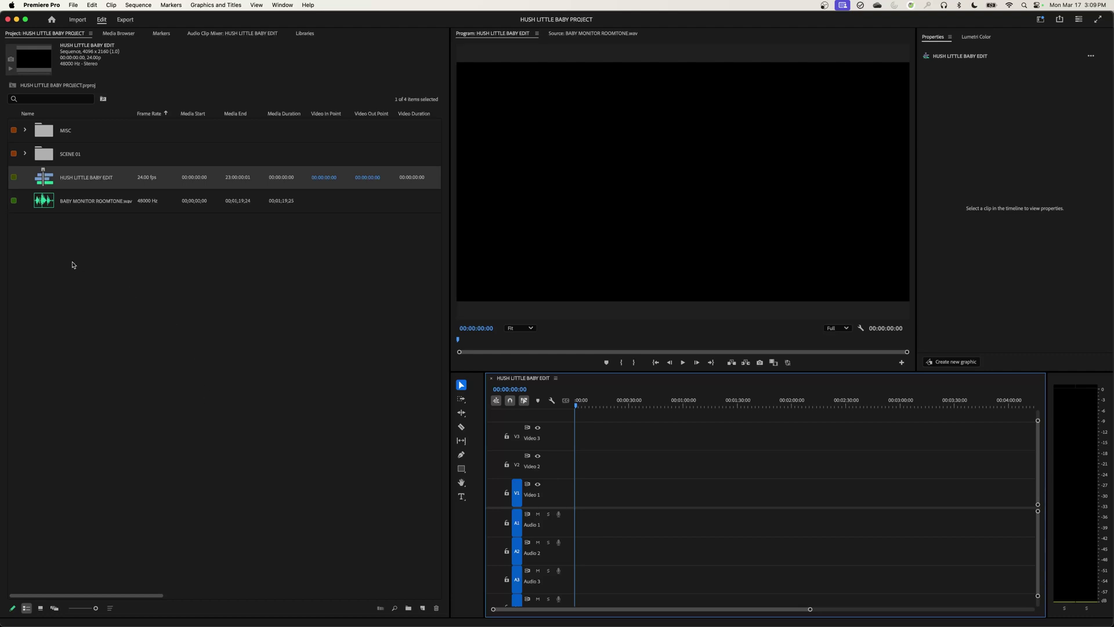
- Open the SCENE 01 bin in the Project panel to list its 17 scene 1 takes
{"action": "double_click", "coordinate": [47, 155]}
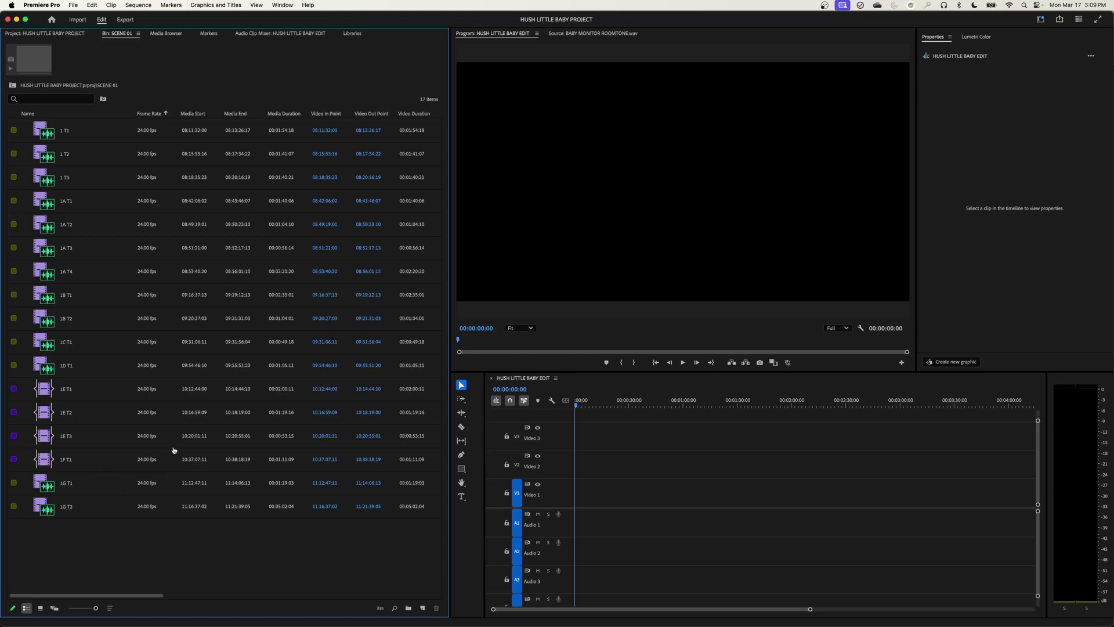
- Go through SHARED FOR YOUTUBE into HUSH LITTLE BABY PRODUCTION and select the 2023_07_06 folders
{"action": "key", "text": "super+Tab"}
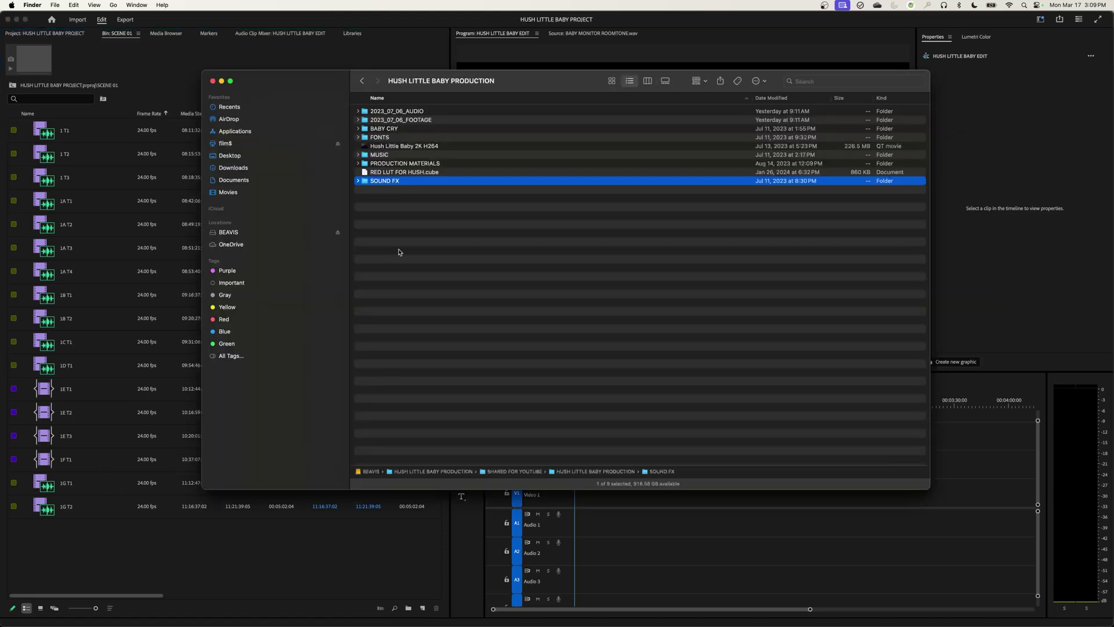
{"action": "double_click", "coordinate": [367, 176]}
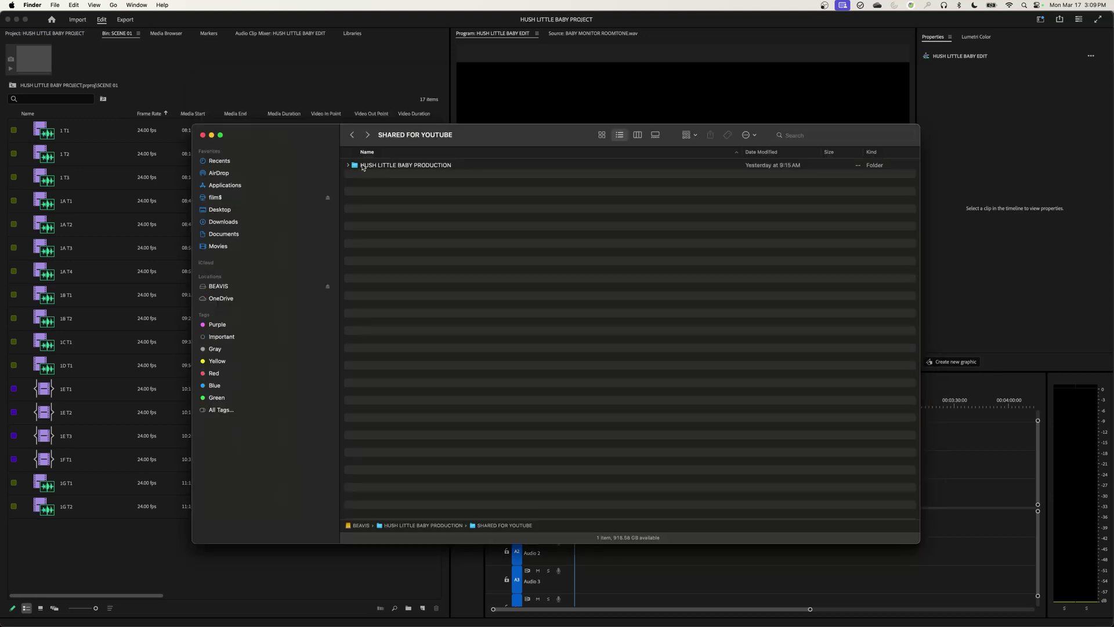
{"action": "double_click", "coordinate": [362, 165]}
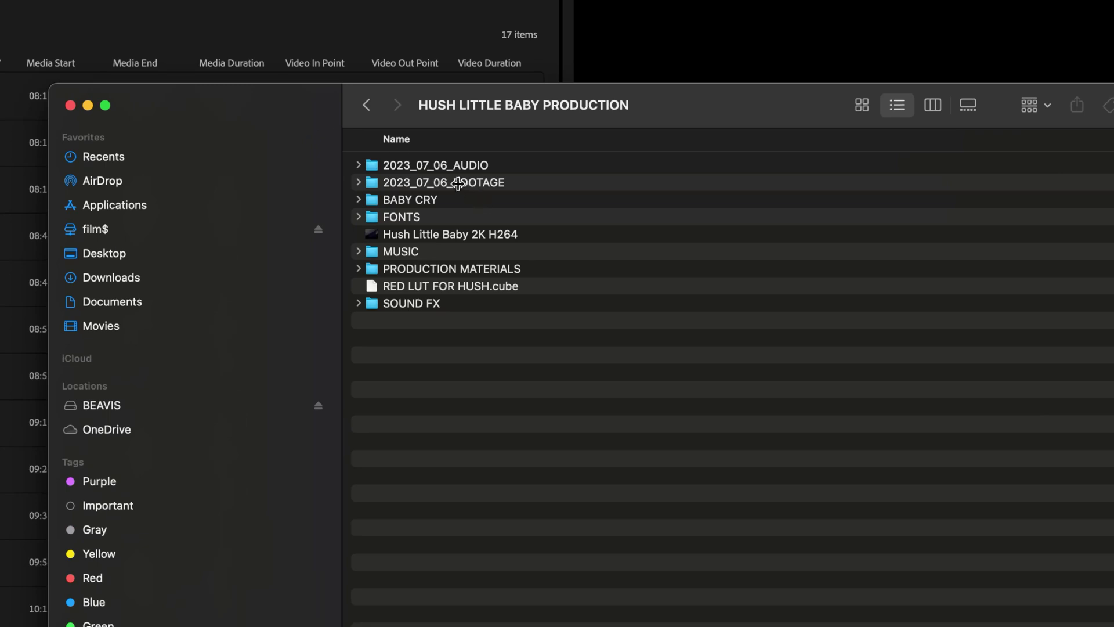
{"action": "left_click", "coordinate": [374, 167]}
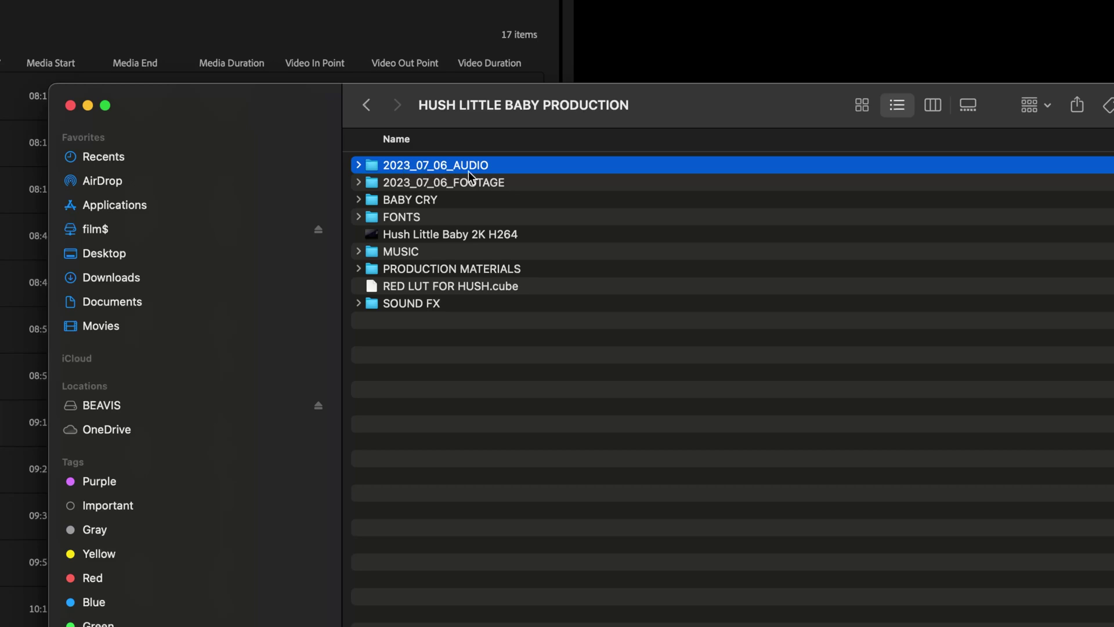
{"action": "left_click", "coordinate": [416, 183]}
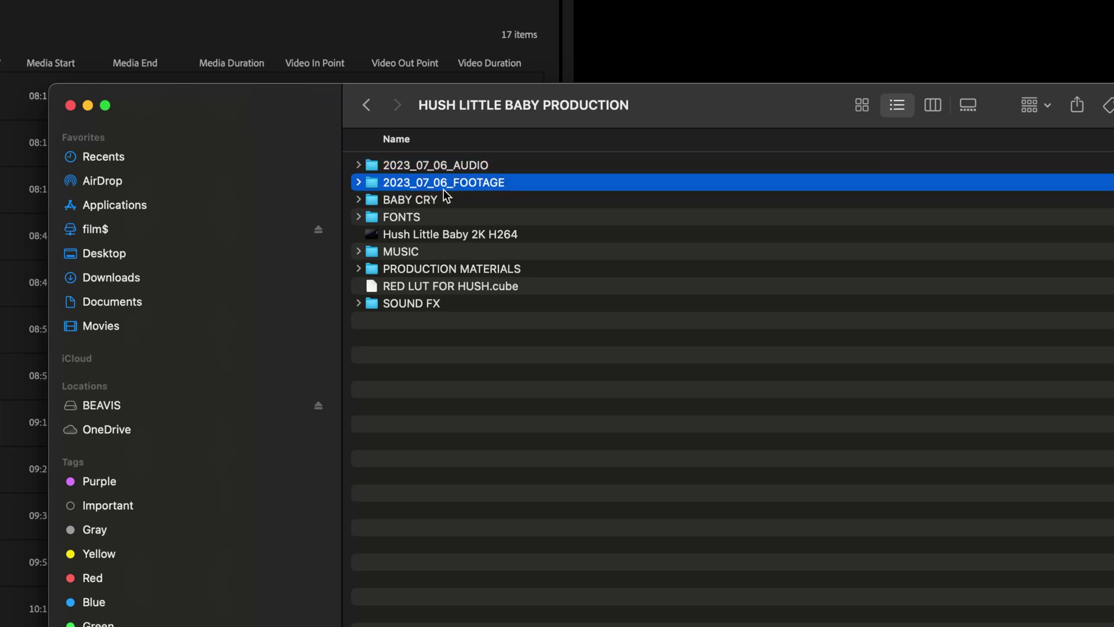
- Expand 2023_07_06_AUDIO and 2023_07_06_FOOTAGE to review recordings and 17 A006 clips, then collapse both
{"action": "left_click", "coordinate": [360, 165]}
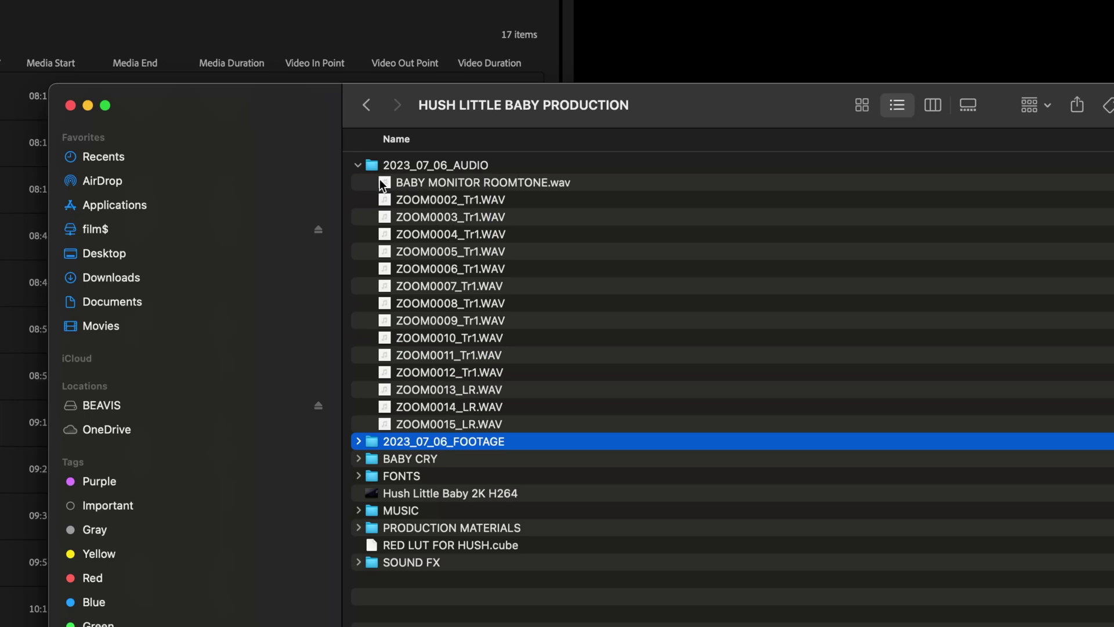
{"action": "left_click", "coordinate": [362, 165]}
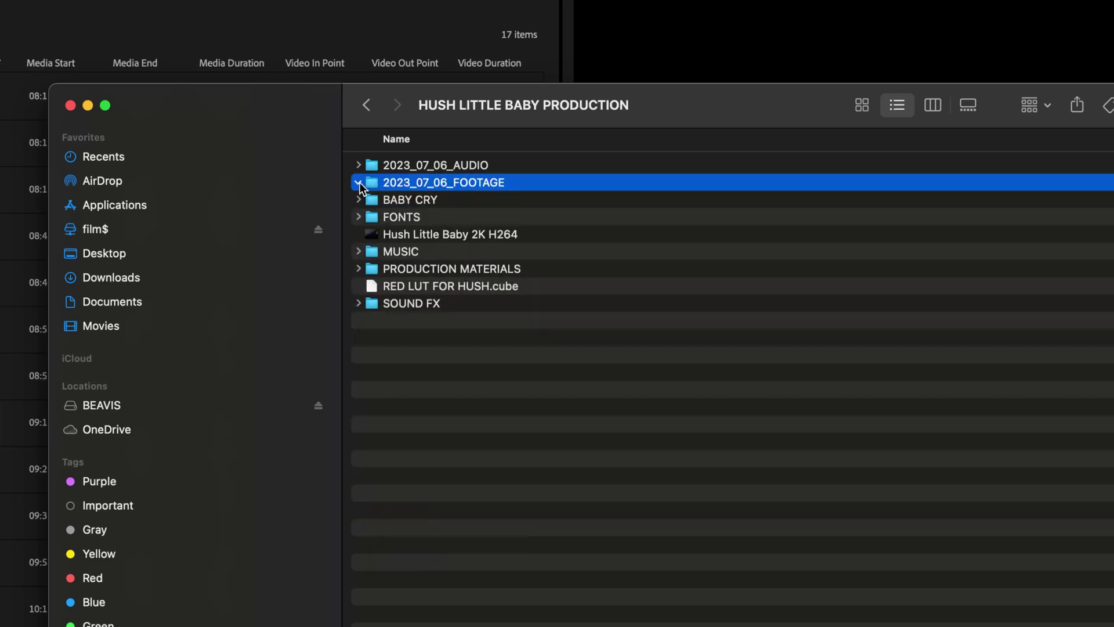
{"action": "left_click", "coordinate": [360, 183]}
{"action": "left_click", "coordinate": [364, 200]}
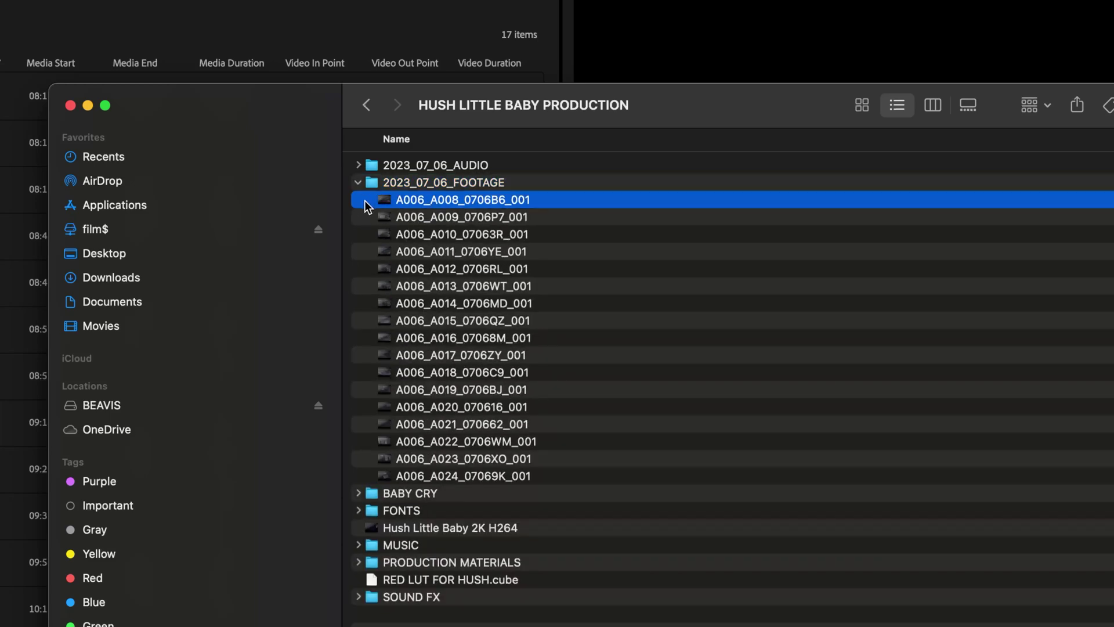
{"action": "left_click", "coordinate": [445, 477], "text": "shift"}
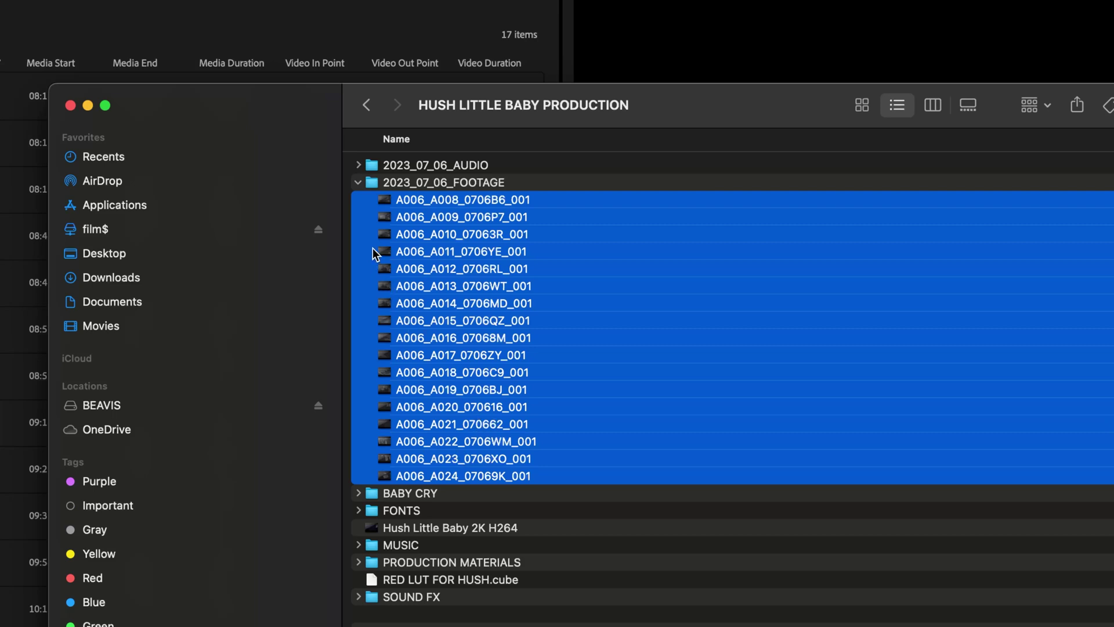
{"action": "left_click", "coordinate": [376, 203]}
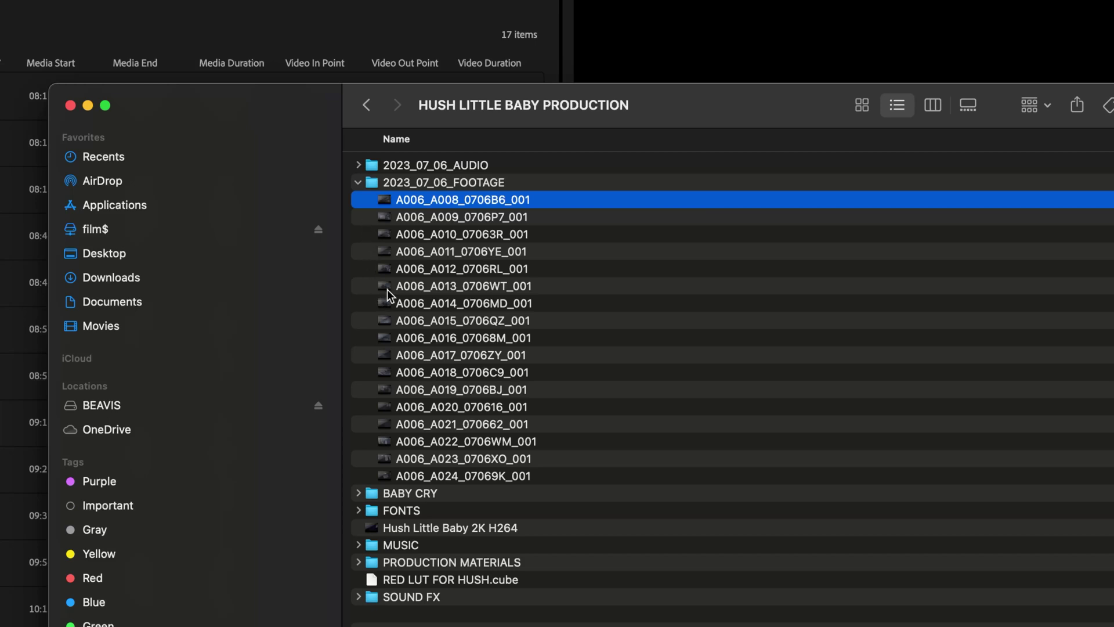
{"action": "left_click", "coordinate": [359, 183]}
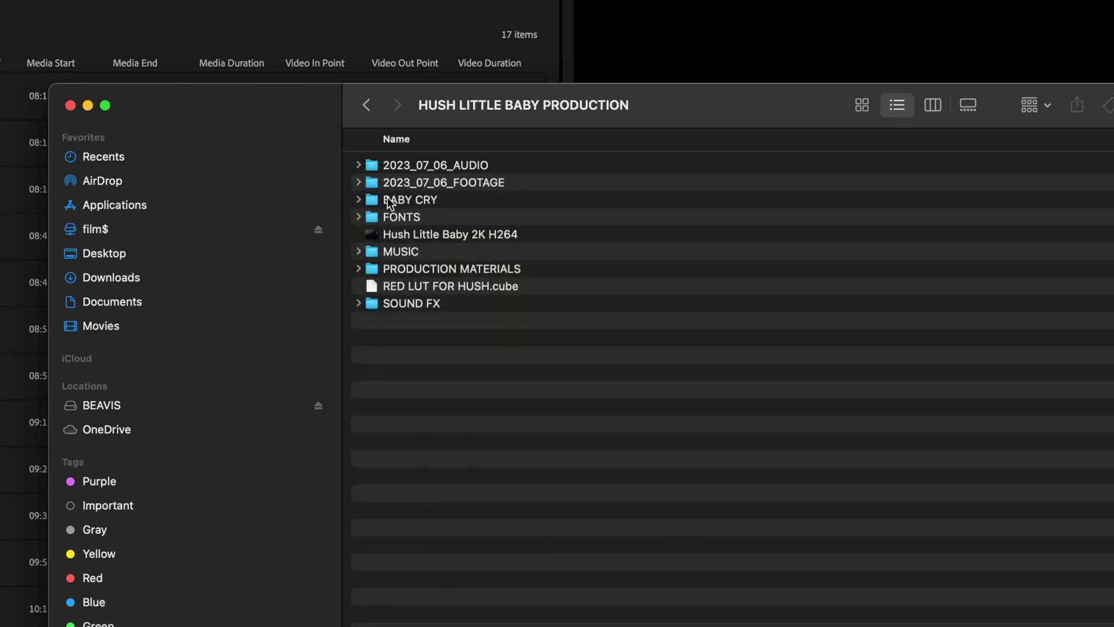
- Expand the BABY CRY folder to review its audio files, then collapse it
{"action": "left_click", "coordinate": [385, 201]}
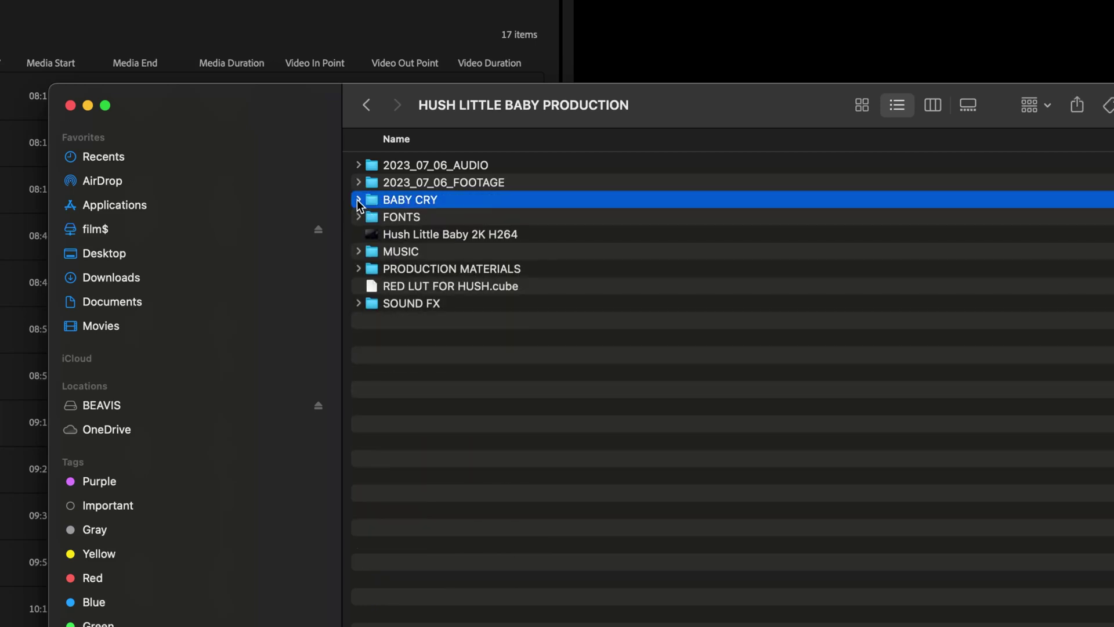
{"action": "left_click", "coordinate": [358, 199]}
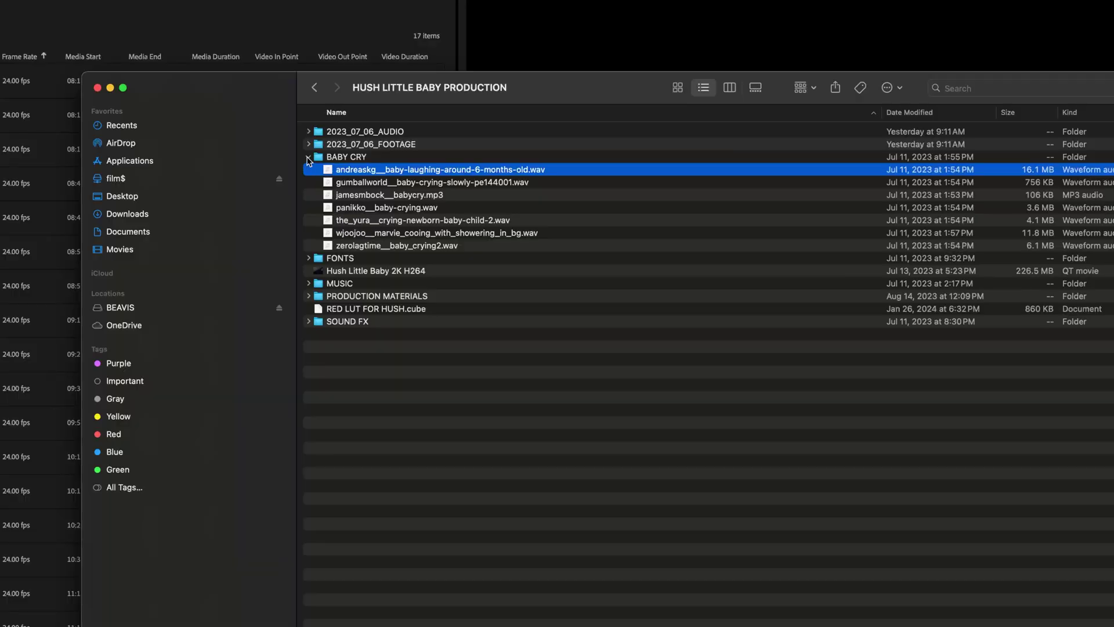
{"action": "left_click", "coordinate": [309, 156]}
- Expand FONTS, valium and spooky-ghoster, and select Spooky Ghoster.ttf
{"action": "left_click", "coordinate": [319, 170]}
{"action": "left_click", "coordinate": [309, 169]}
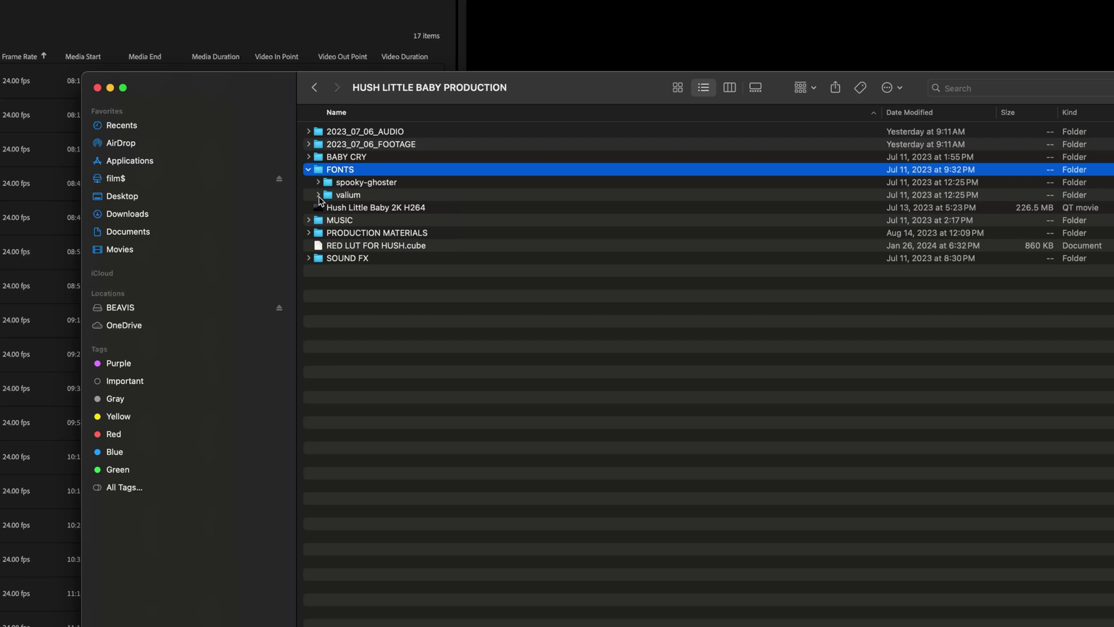
{"action": "left_click", "coordinate": [319, 197]}
{"action": "left_click", "coordinate": [318, 183]}
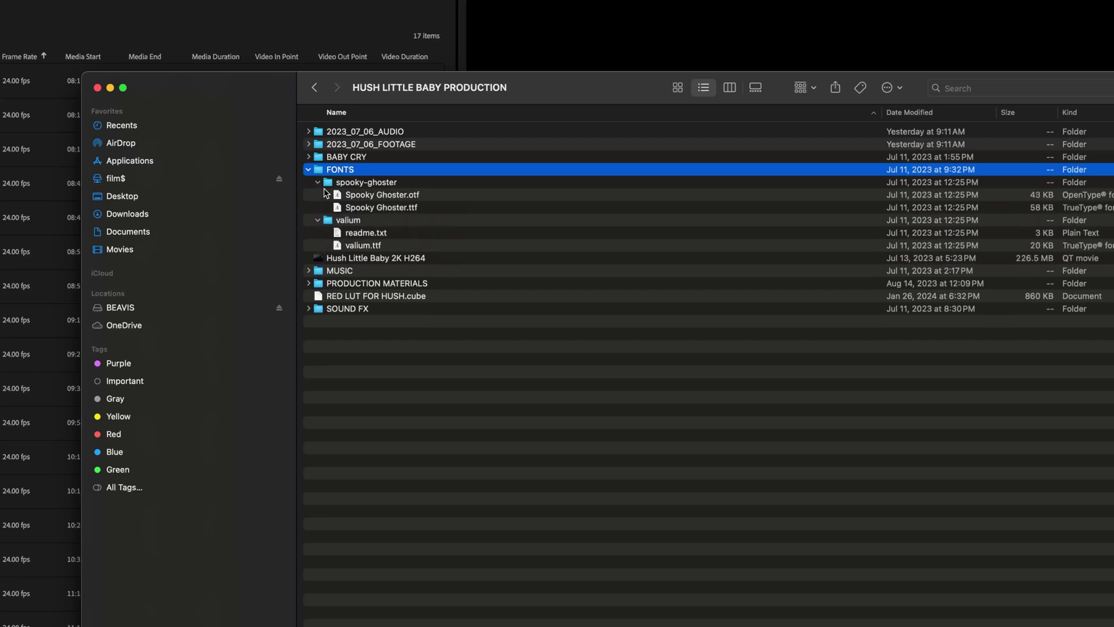
{"action": "left_click", "coordinate": [364, 209]}
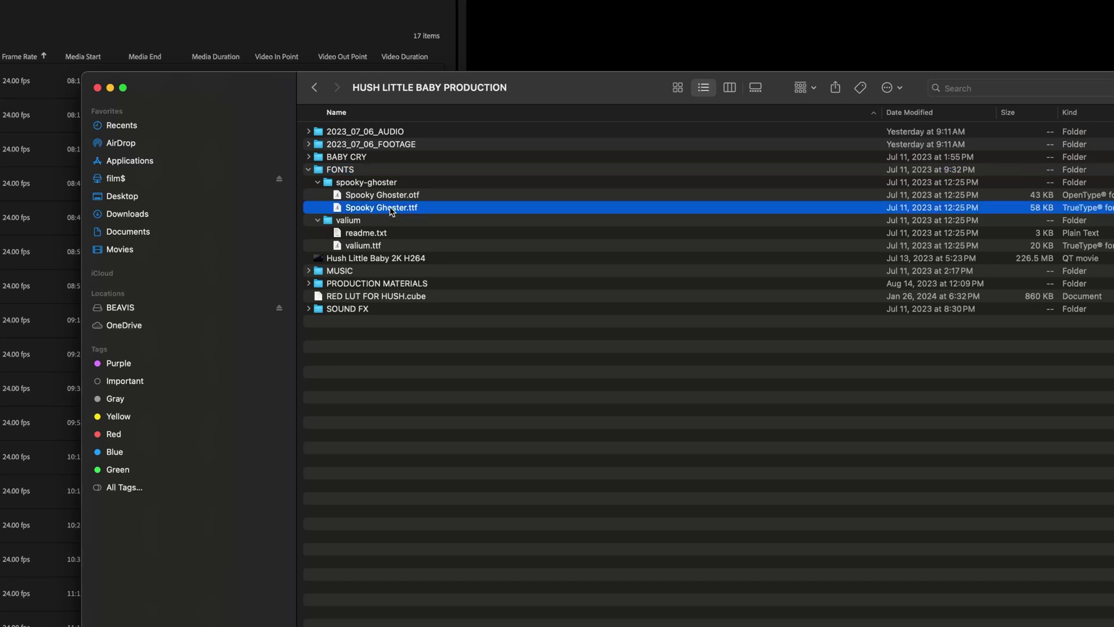
{"action": "double_click", "coordinate": [390, 211]}
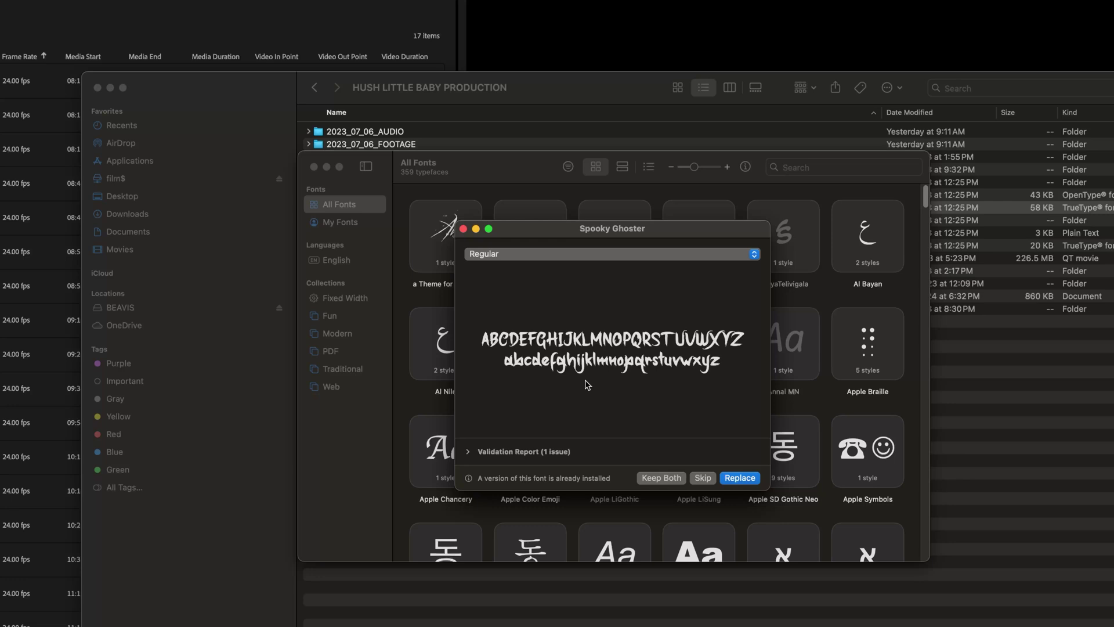
{"action": "key", "text": "super+Tab"}
{"action": "left_click", "coordinate": [354, 246]}
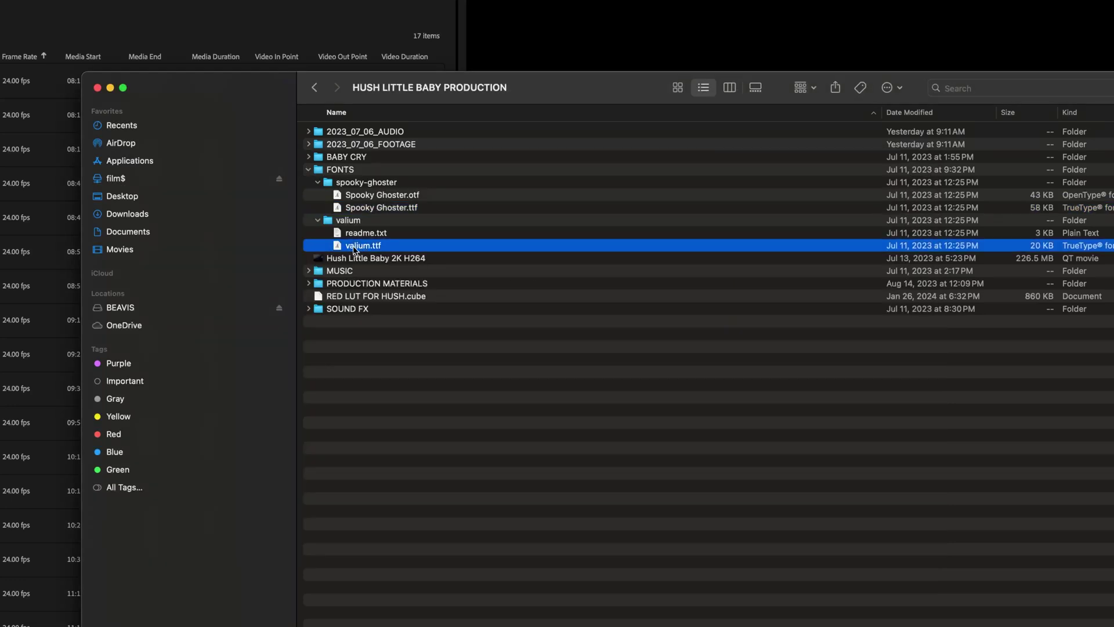
{"action": "double_click", "coordinate": [354, 246]}
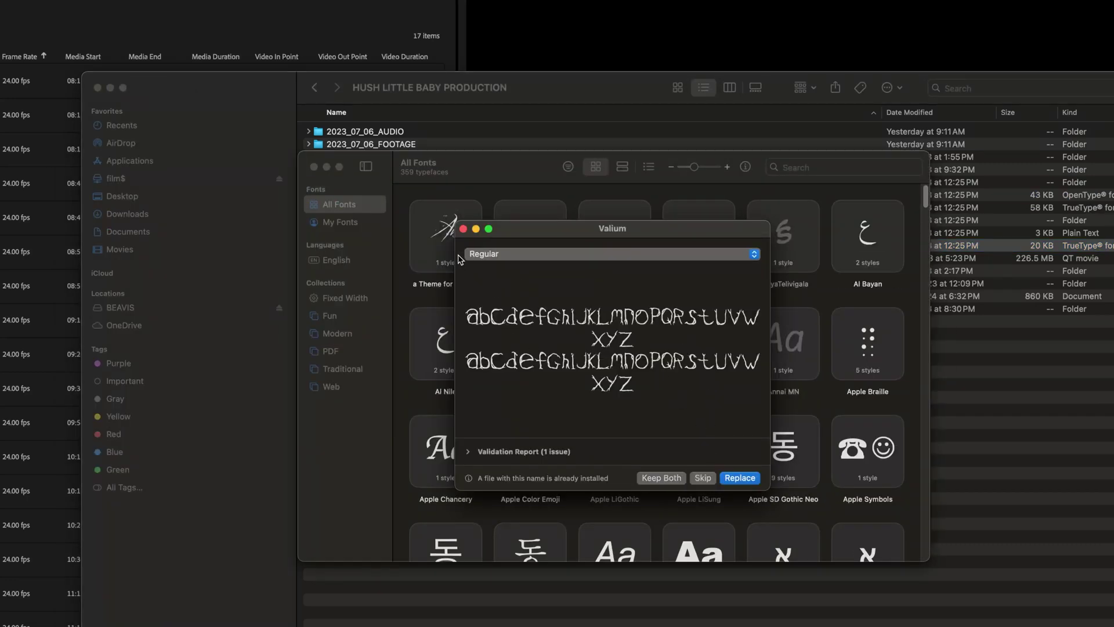
{"action": "key", "text": "super+Tab"}
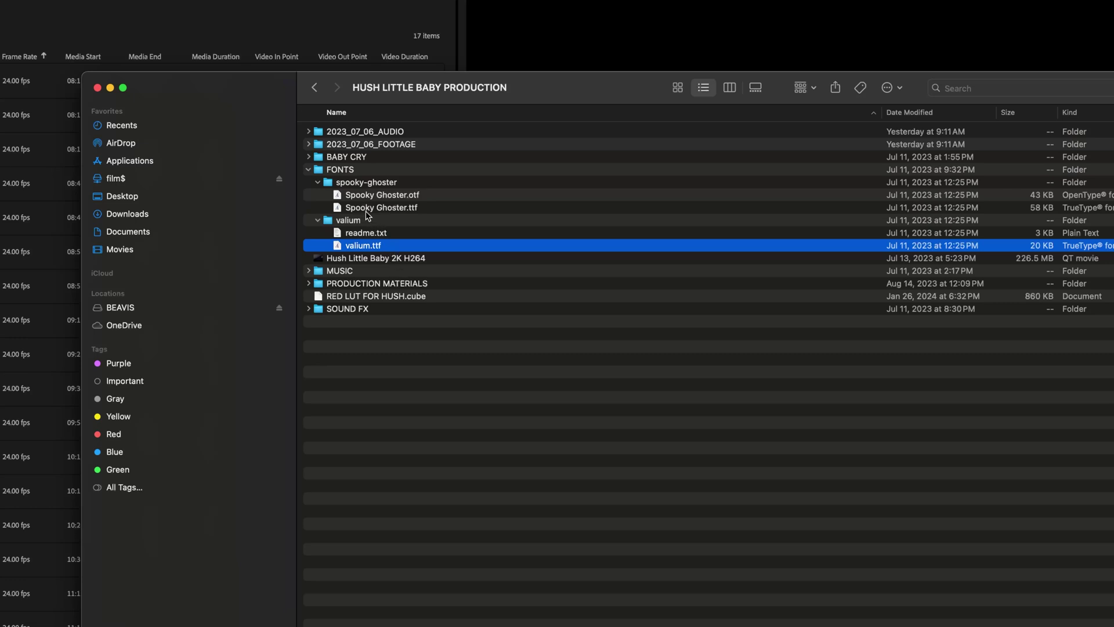
- Collapse FONTS and select the Hush Little Baby 2K H264 movie, then the MUSIC folder
{"action": "left_click", "coordinate": [308, 169]}
{"action": "left_click", "coordinate": [343, 182]}
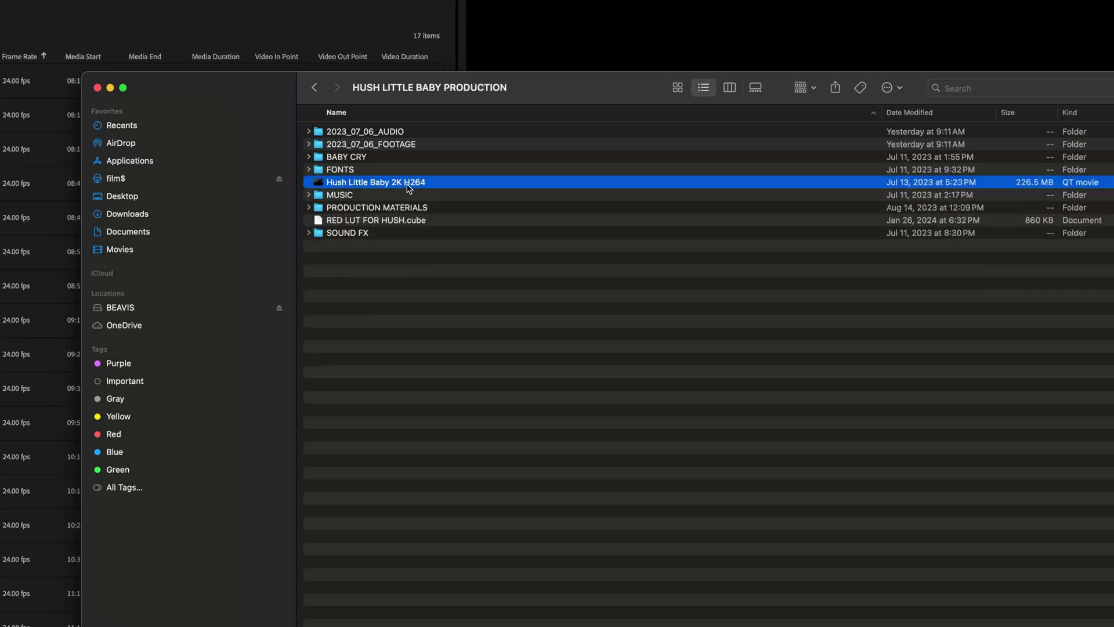
{"action": "left_click", "coordinate": [369, 191]}
- Select Awkward Meeting.mp3 in MUSIC, then filter Incompetech's royalty-free music to the Horror genre
{"action": "left_click", "coordinate": [308, 195]}
{"action": "left_click", "coordinate": [356, 210]}
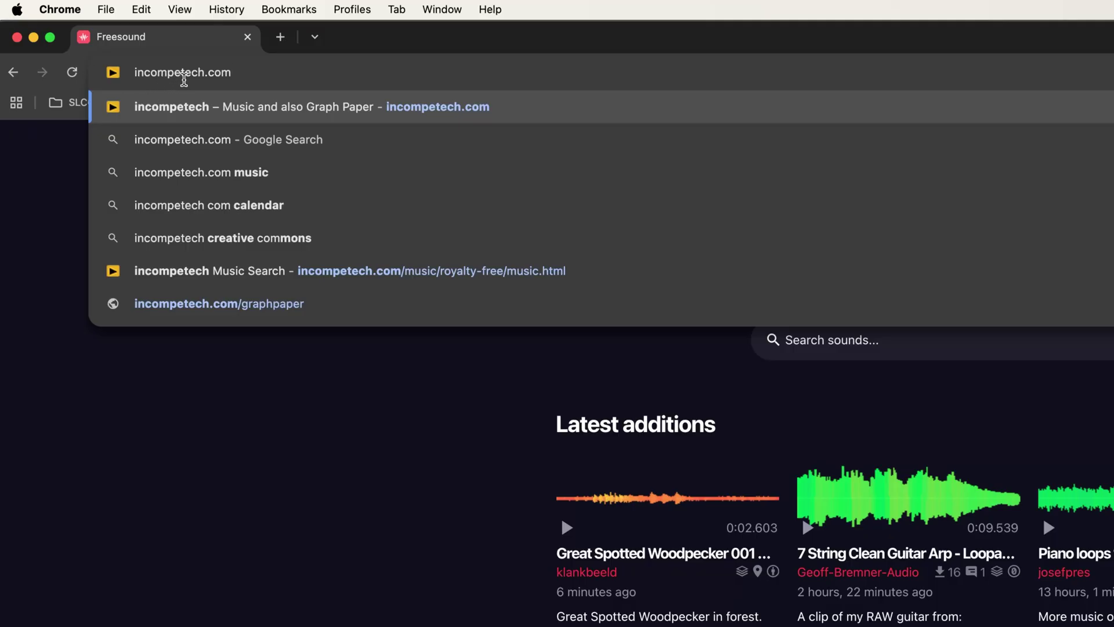
{"action": "key", "text": "Return"}
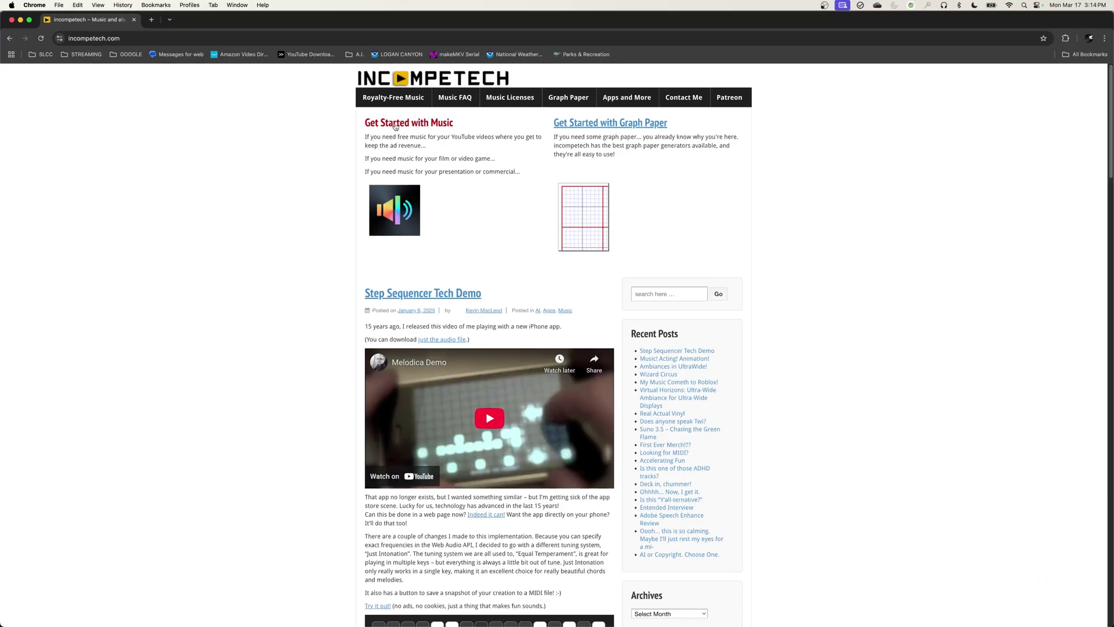
{"action": "left_click", "coordinate": [399, 101]}
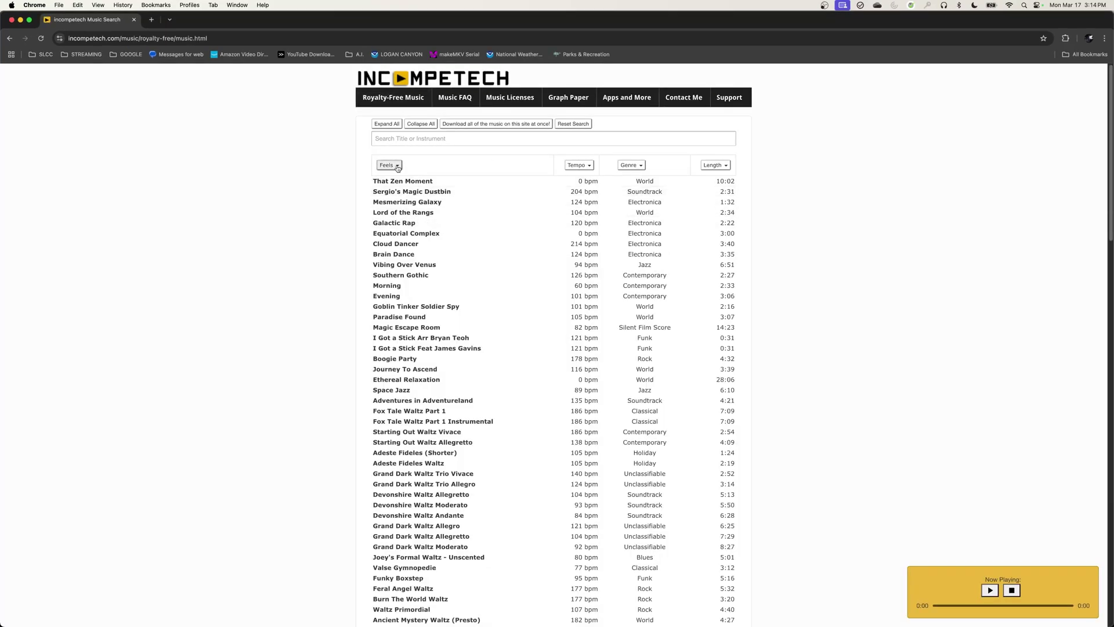
{"action": "left_click", "coordinate": [398, 166]}
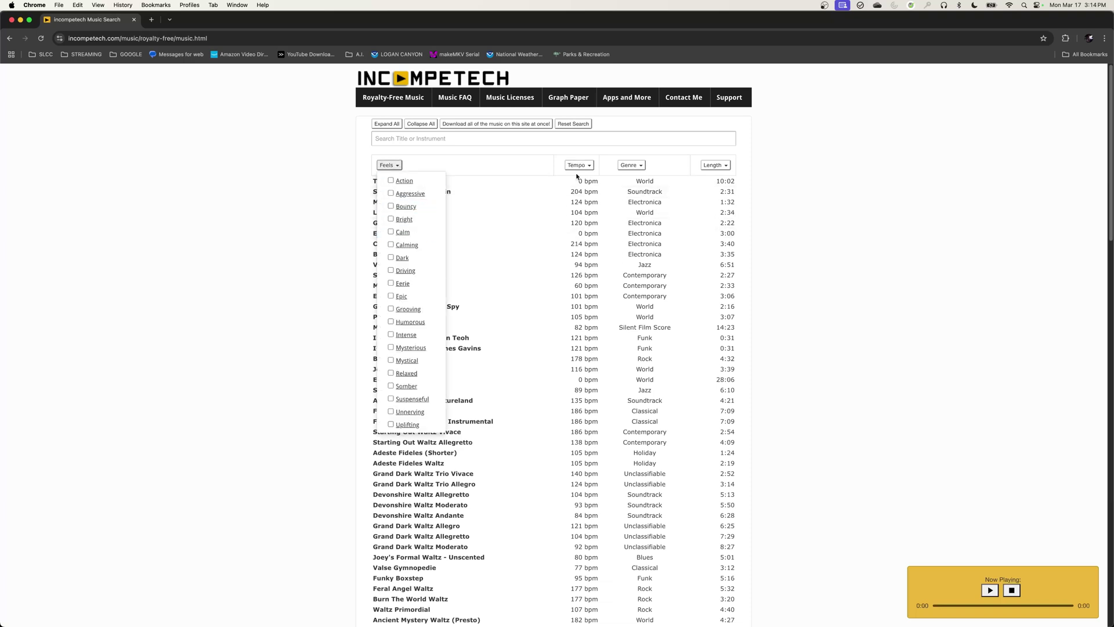
{"action": "left_click", "coordinate": [641, 166]}
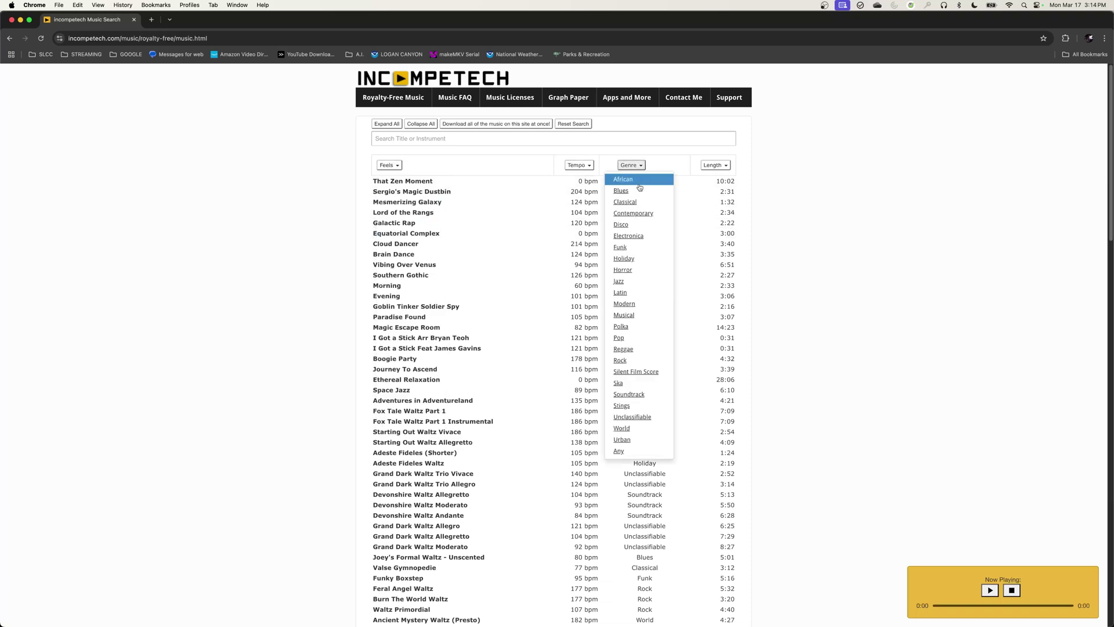
{"action": "left_click", "coordinate": [635, 272]}
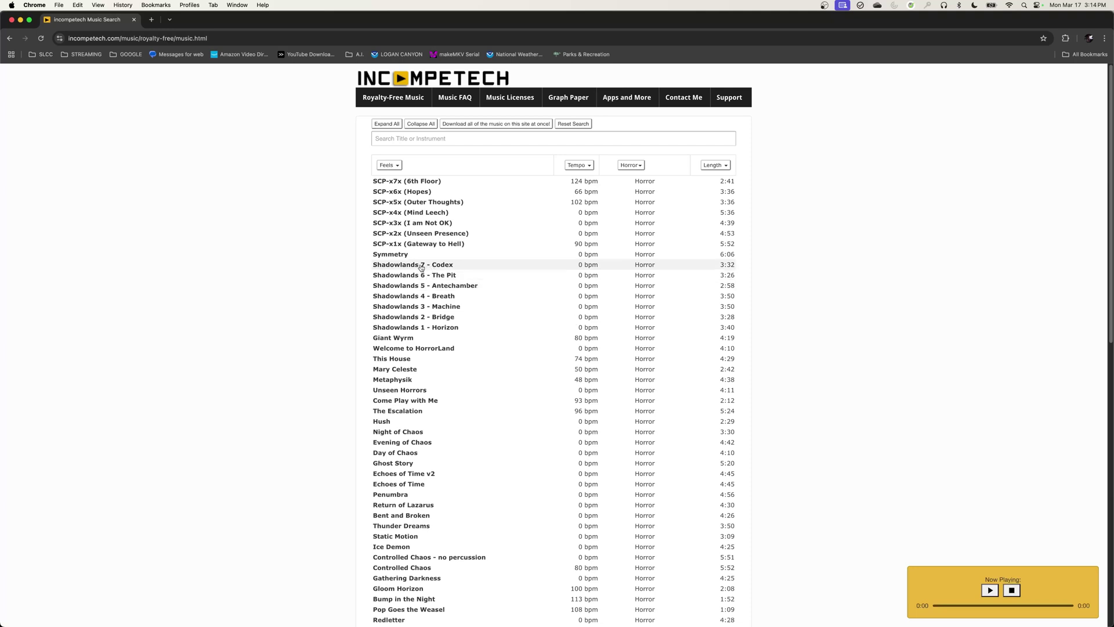
- Expand Shadowlands 7 - Codex and select its full three-line attribution credit text
{"action": "left_click", "coordinate": [431, 266]}
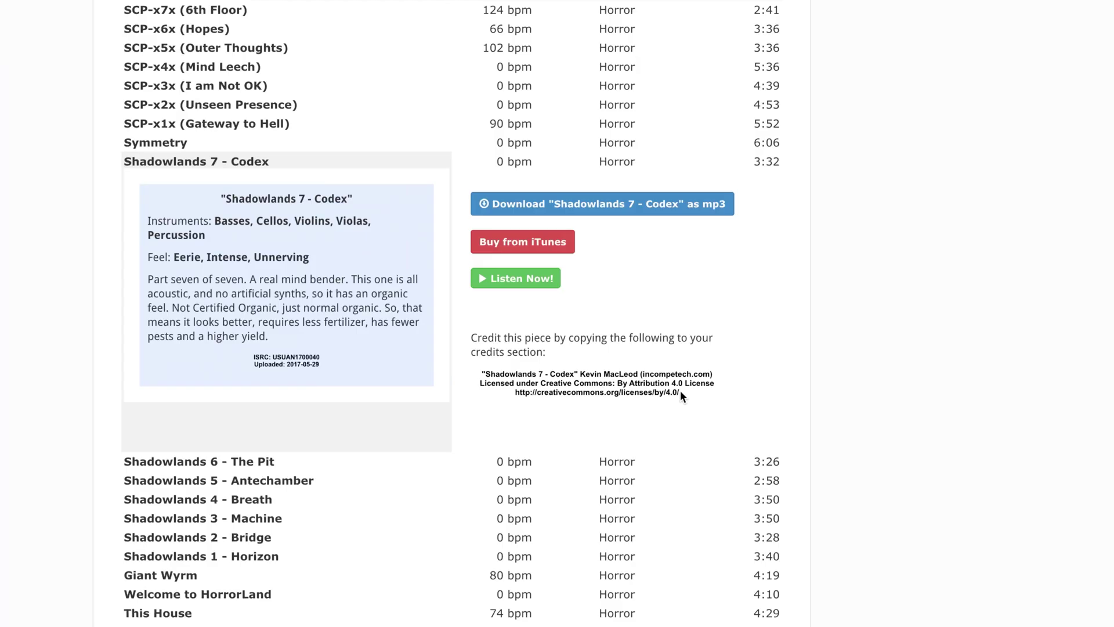
{"action": "left_click_drag", "start_coordinate": [679, 391], "coordinate": [481, 377]}
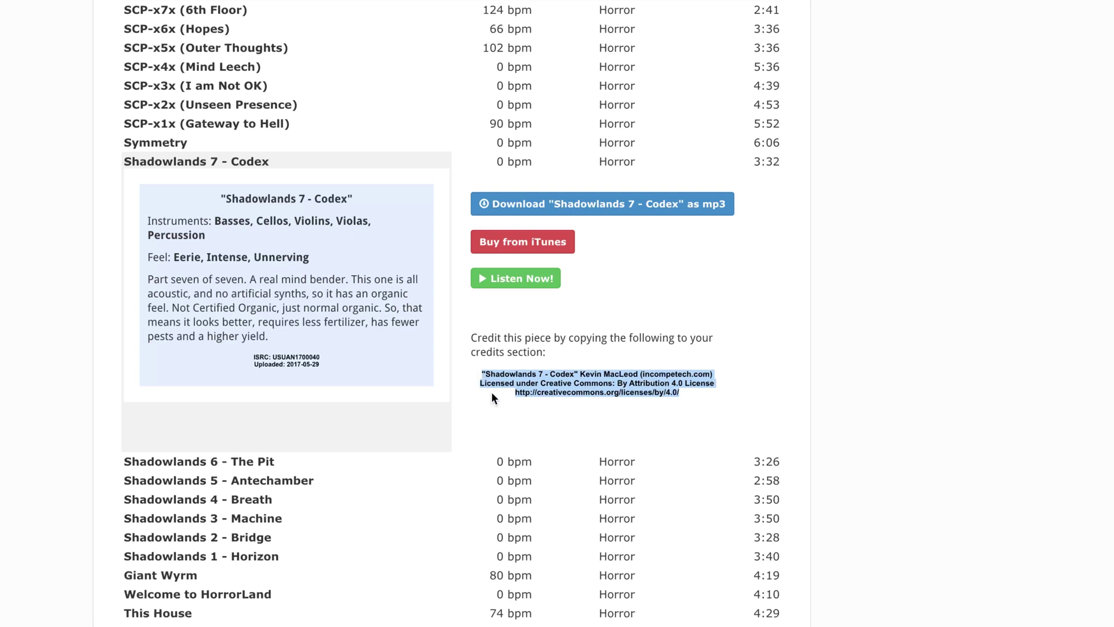
{"action": "left_click", "coordinate": [615, 395]}
{"action": "left_click_drag", "start_coordinate": [679, 394], "coordinate": [482, 376]}
{"action": "left_click", "coordinate": [498, 387]}
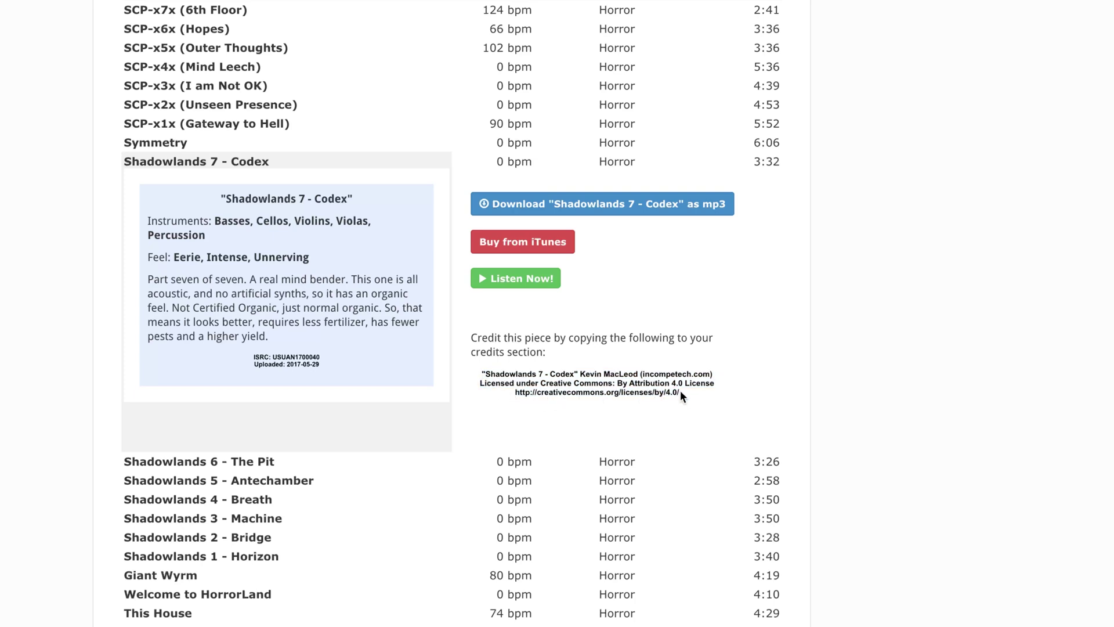
{"action": "left_click_drag", "start_coordinate": [680, 390], "coordinate": [476, 374]}
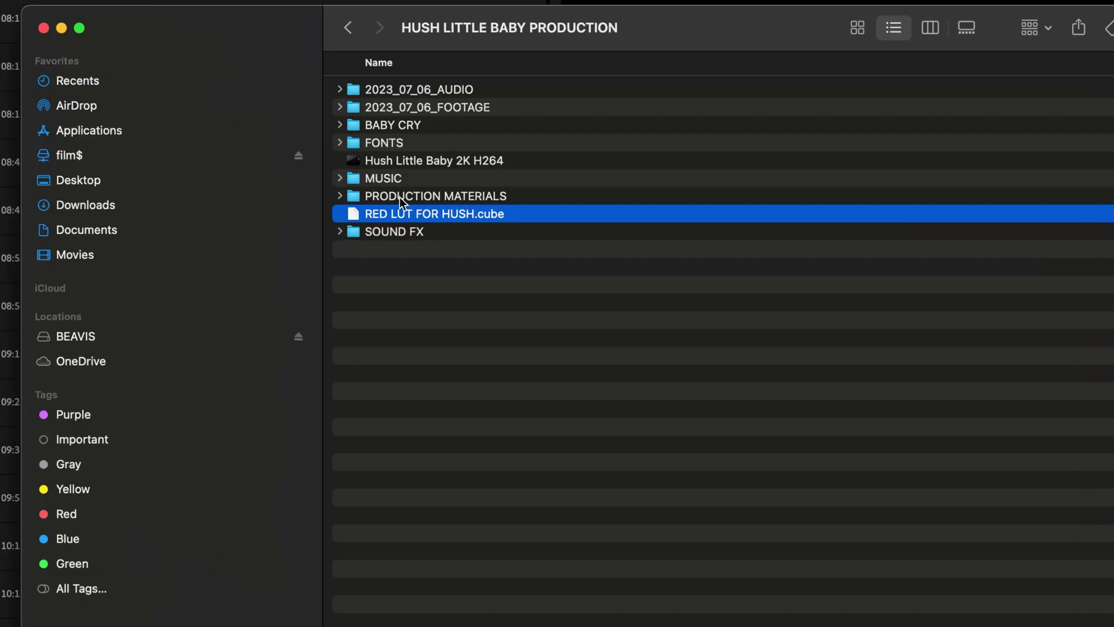
- Select the PRODUCTION MATERIALS folder and the RED LUT FOR HUSH.cube file
{"action": "left_click", "coordinate": [397, 197]}
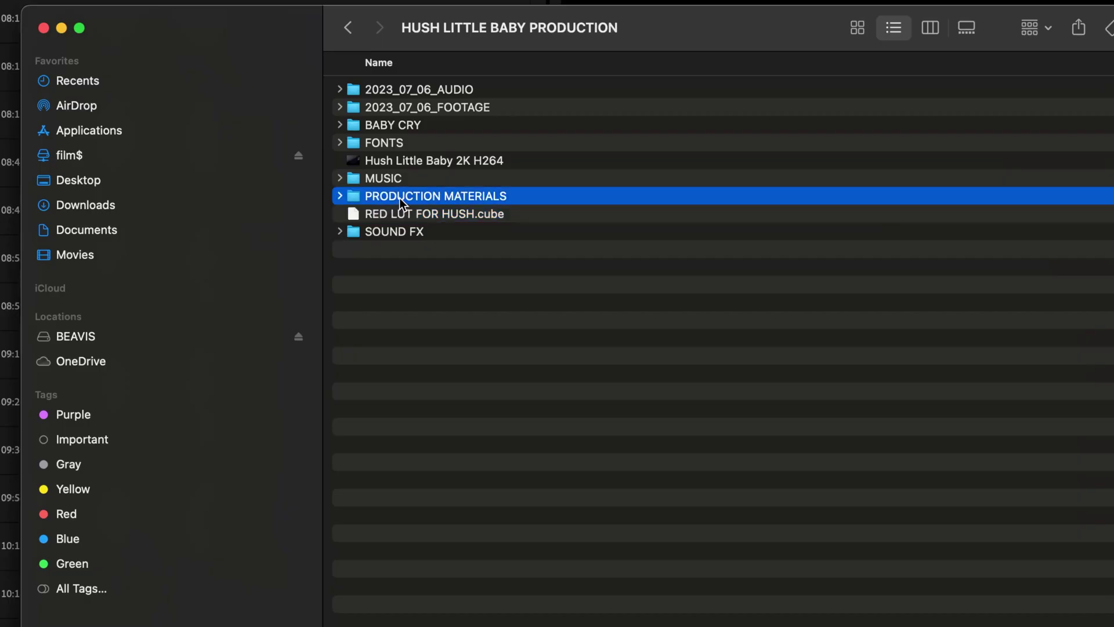
{"action": "left_click", "coordinate": [401, 211]}
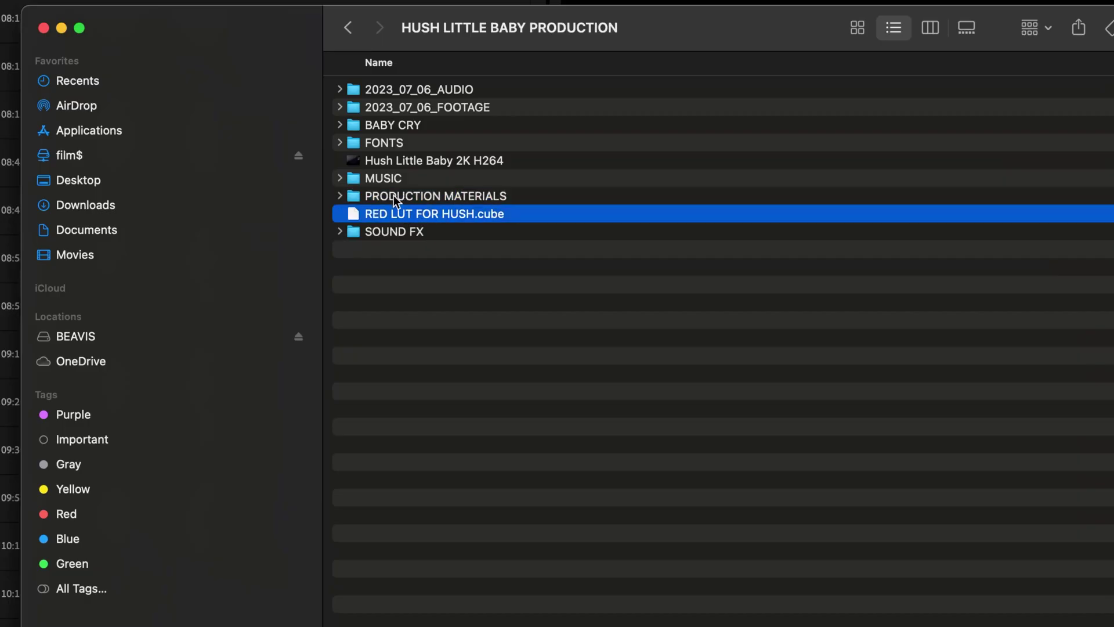
{"action": "left_click", "coordinate": [396, 197]}
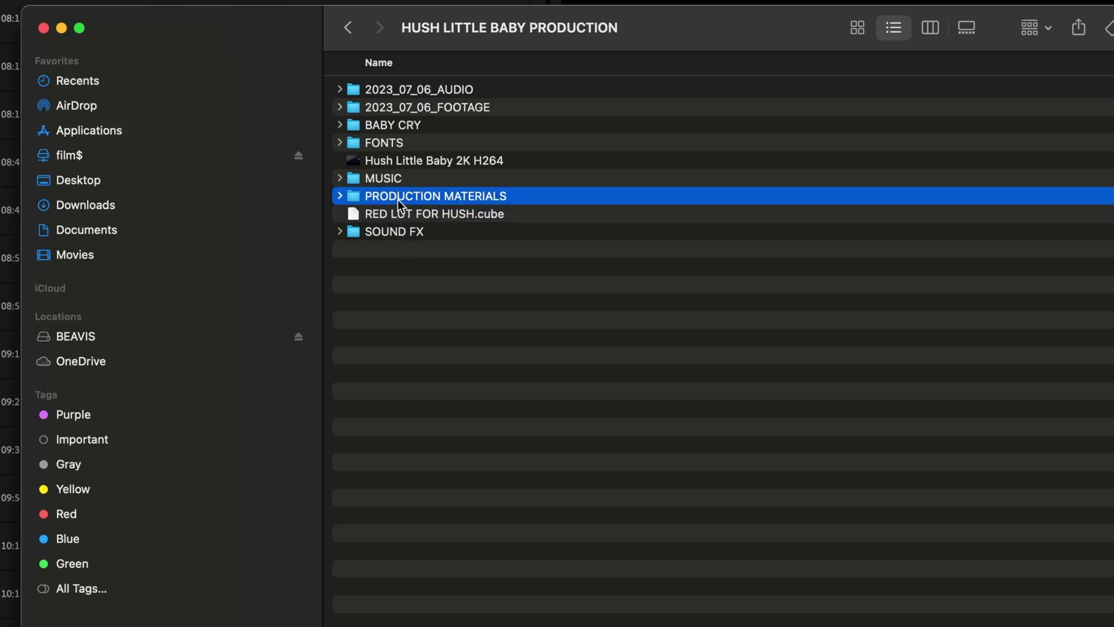
{"action": "left_click", "coordinate": [403, 214]}
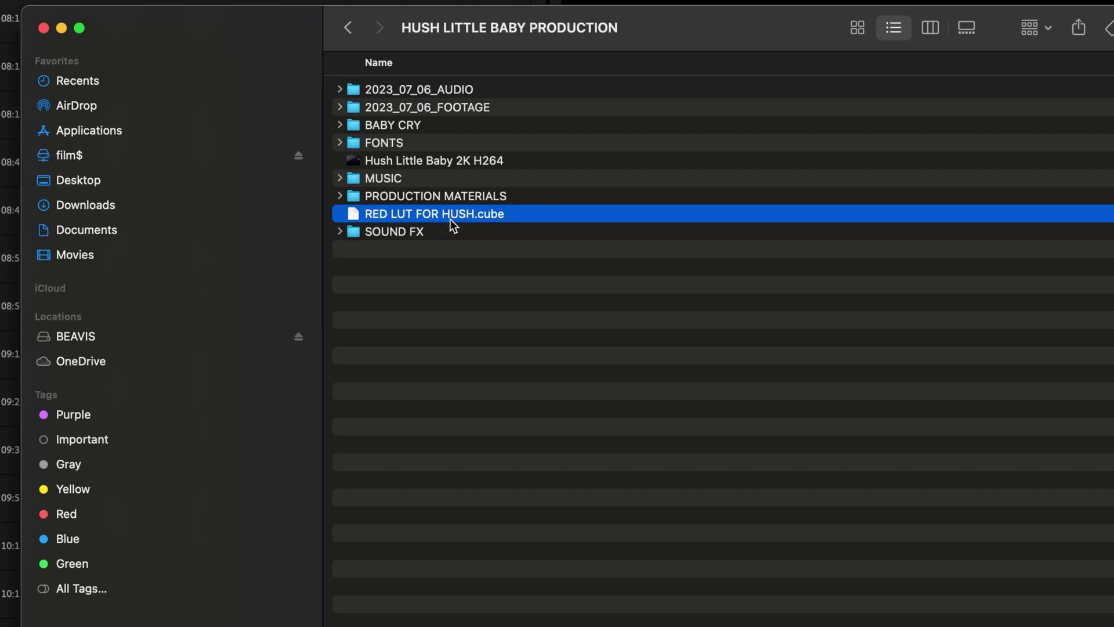
- Expand SOUND FX to review DOG BARK, GUSTY WIND and RUSTLING .wav files, then collapse it
{"action": "left_click", "coordinate": [403, 233]}
{"action": "left_click", "coordinate": [341, 233]}
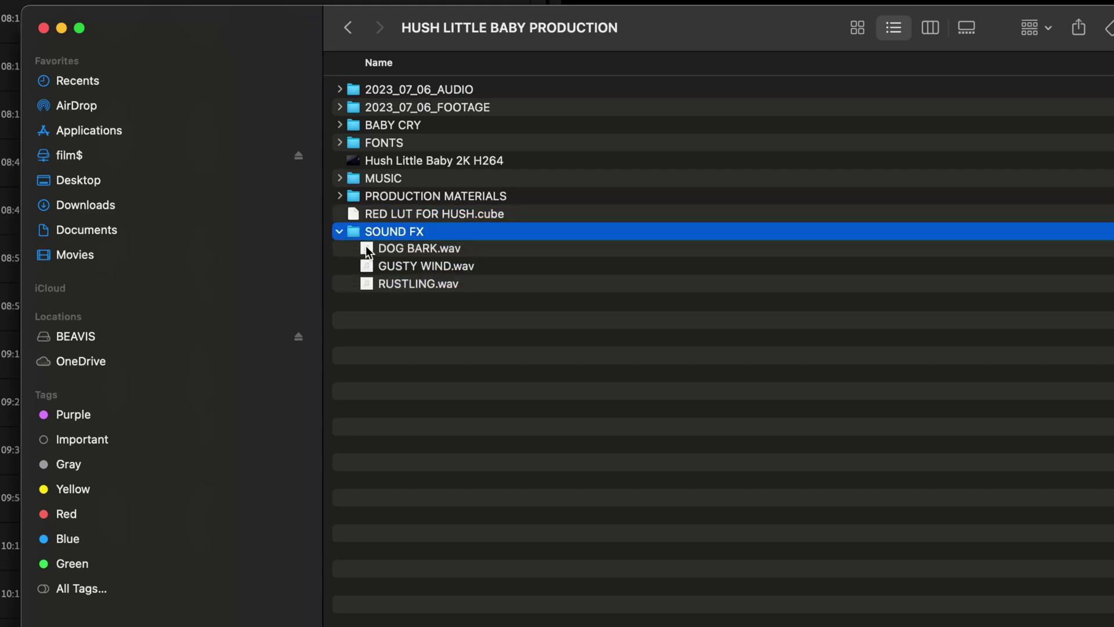
{"action": "left_click", "coordinate": [406, 253]}
{"action": "left_click", "coordinate": [406, 265]}
{"action": "left_click", "coordinate": [418, 283]}
{"action": "left_click", "coordinate": [420, 267]}
{"action": "left_click", "coordinate": [421, 256]}
{"action": "left_click", "coordinate": [421, 266]}
{"action": "left_click", "coordinate": [423, 284]}
{"action": "left_click", "coordinate": [424, 254]}
{"action": "left_click", "coordinate": [425, 268]}
{"action": "left_click", "coordinate": [432, 285]}
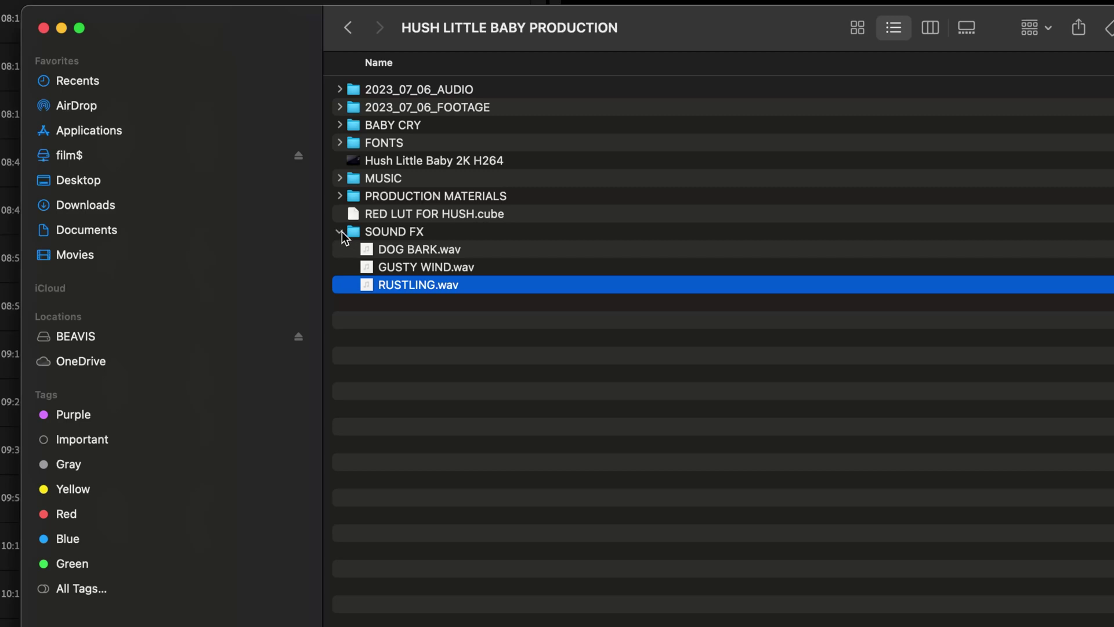
{"action": "left_click", "coordinate": [340, 232]}
{"action": "left_click", "coordinate": [377, 197]}
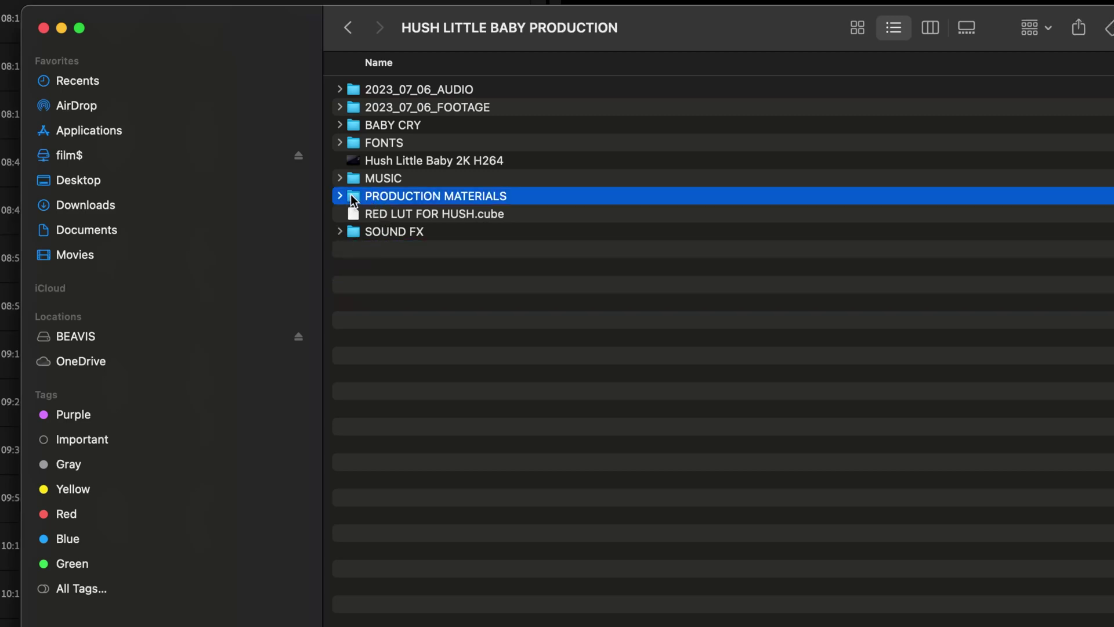
{"action": "double_click", "coordinate": [351, 194]}
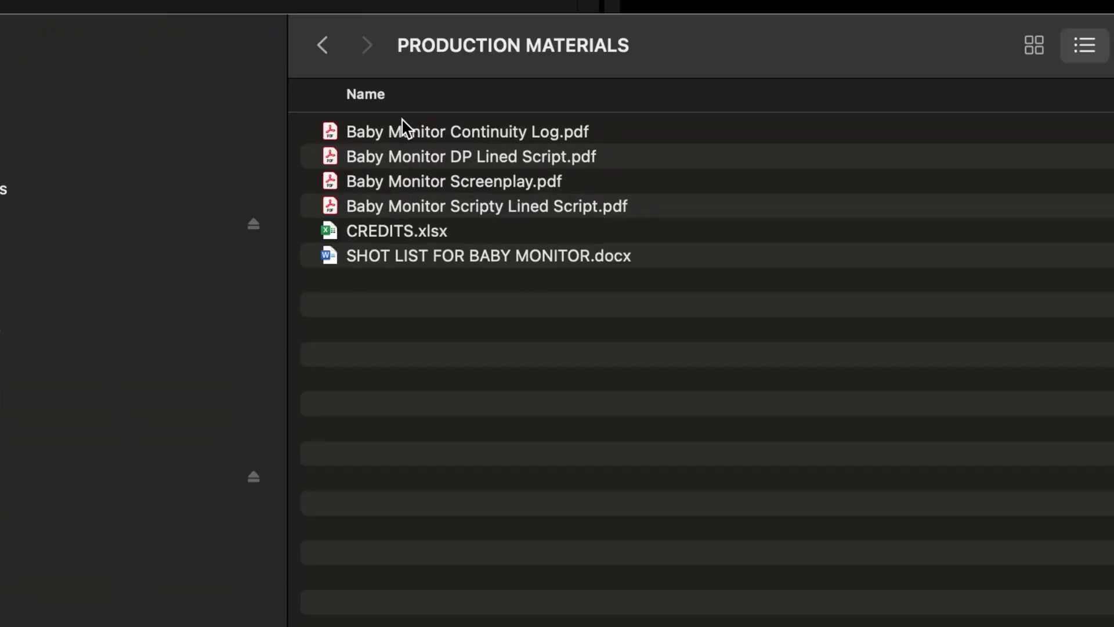
{"action": "left_click", "coordinate": [414, 91]}
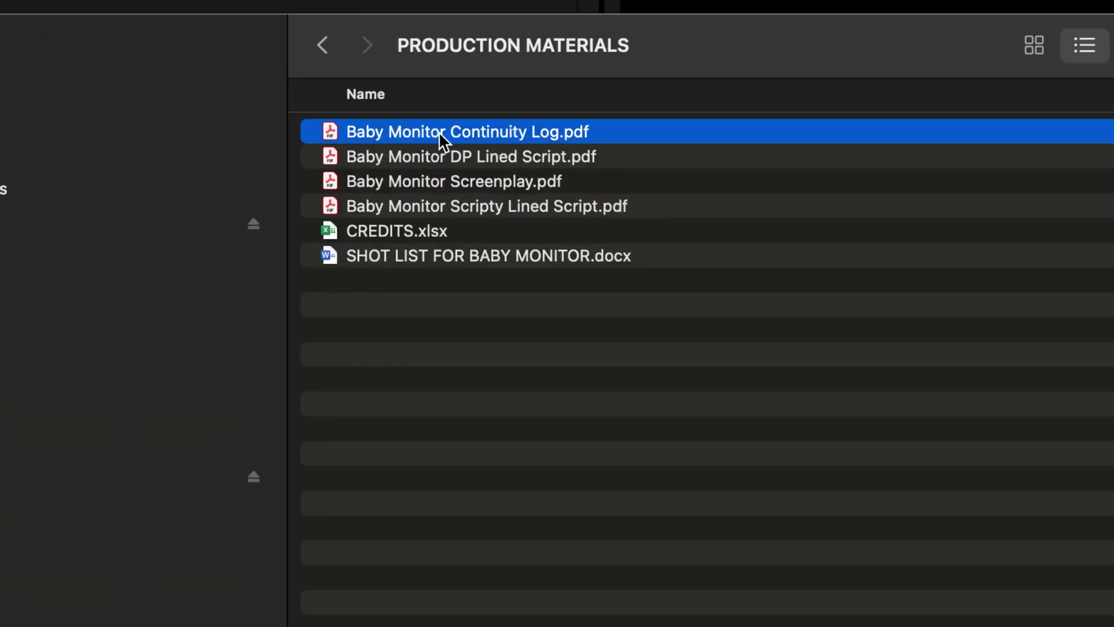
{"action": "left_click", "coordinate": [426, 206]}
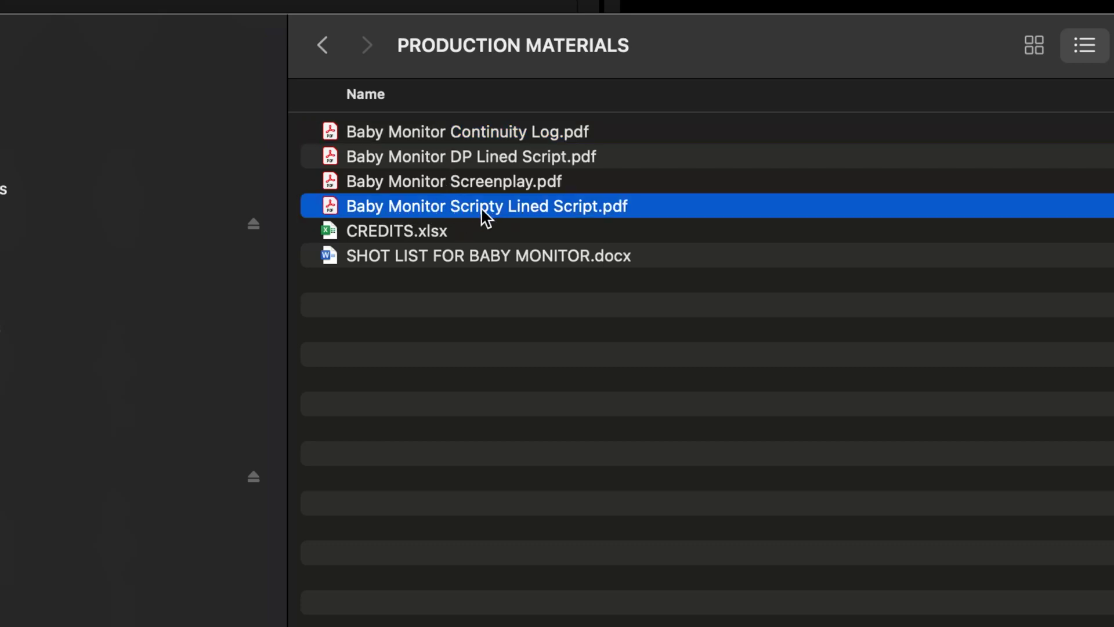
{"action": "left_click", "coordinate": [544, 129]}
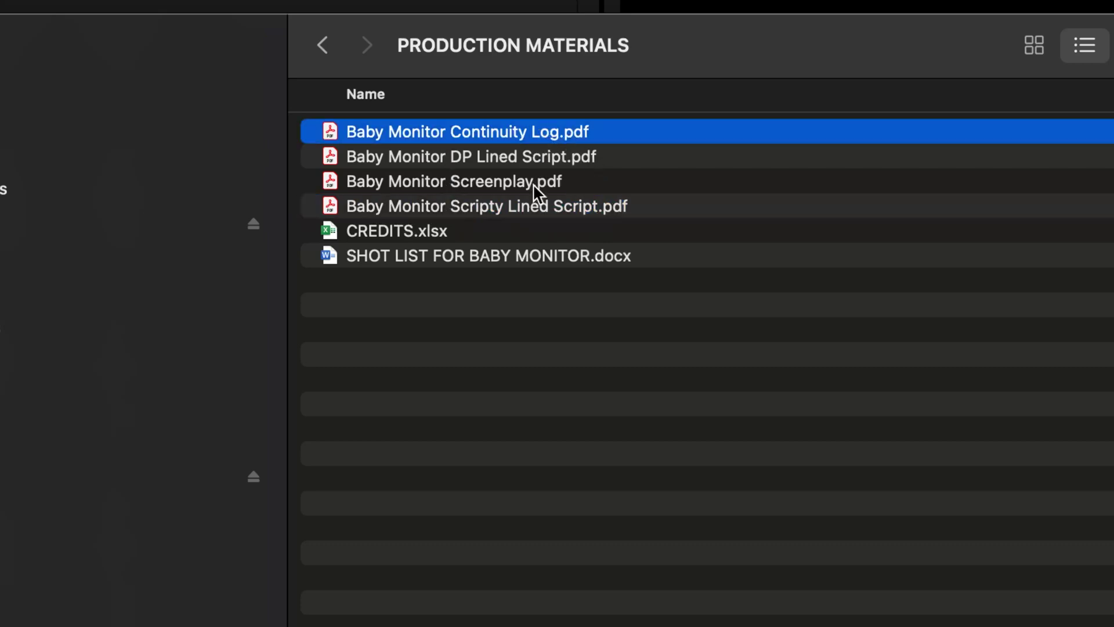
{"action": "left_click", "coordinate": [533, 201]}
{"action": "left_click", "coordinate": [524, 130]}
{"action": "left_click", "coordinate": [511, 203]}
{"action": "left_click", "coordinate": [494, 163]}
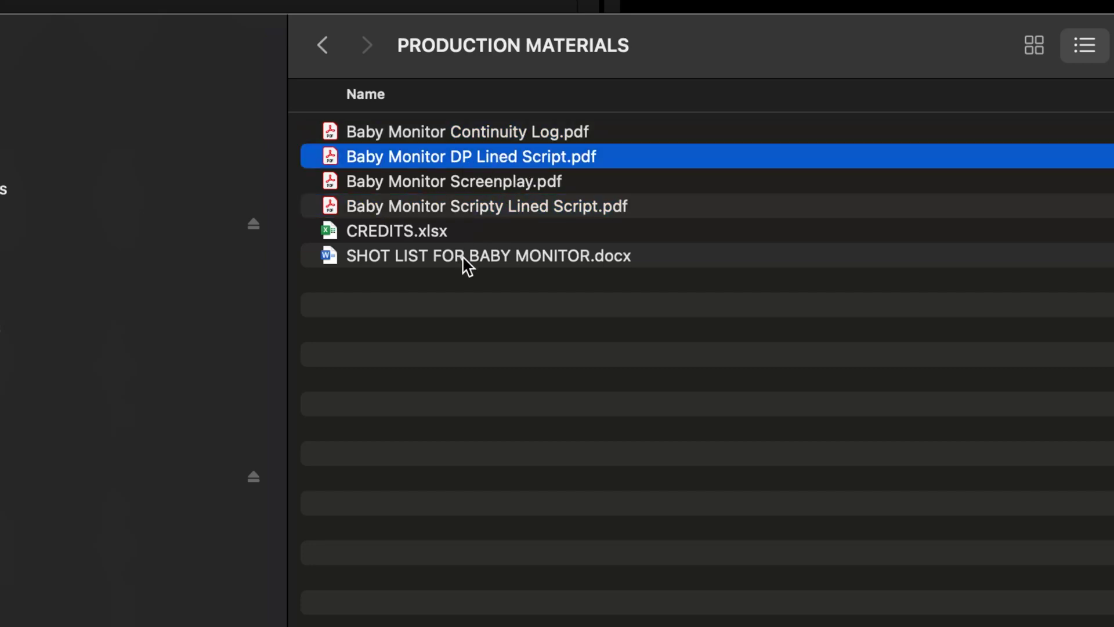
{"action": "left_click", "coordinate": [464, 258]}
{"action": "left_click", "coordinate": [489, 165]}
{"action": "left_click", "coordinate": [489, 250]}
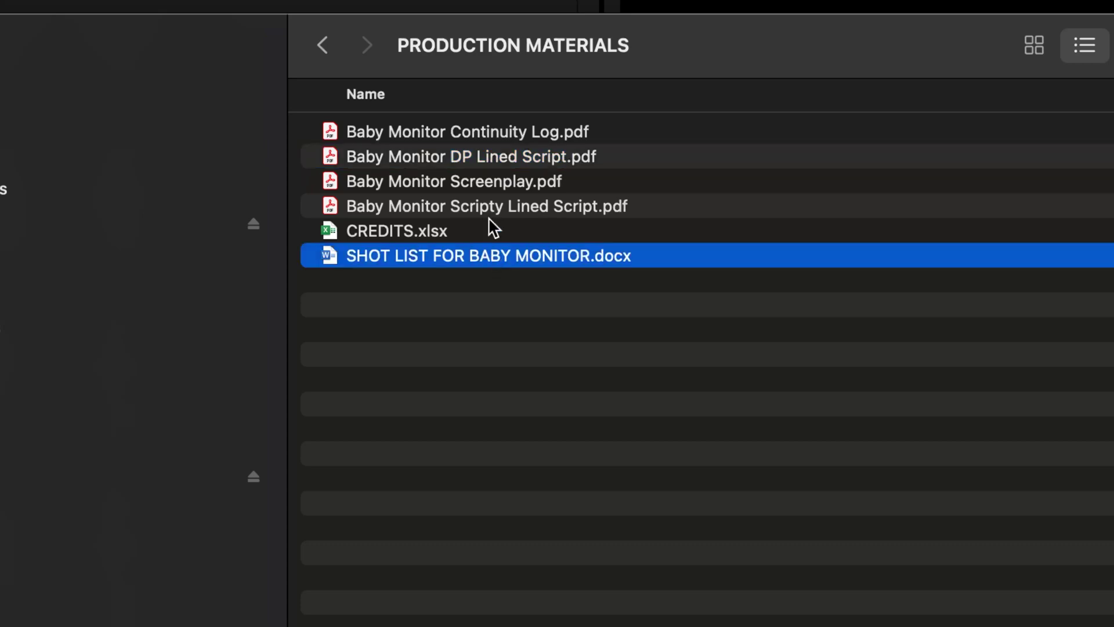
{"action": "left_click", "coordinate": [483, 161]}
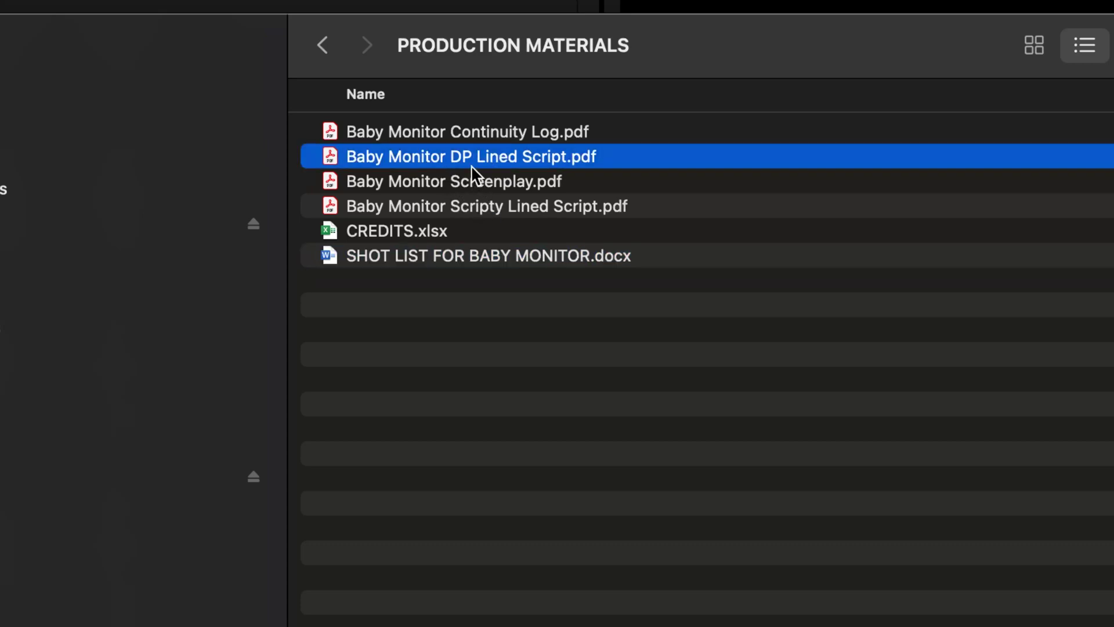
{"action": "left_click", "coordinate": [458, 132]}
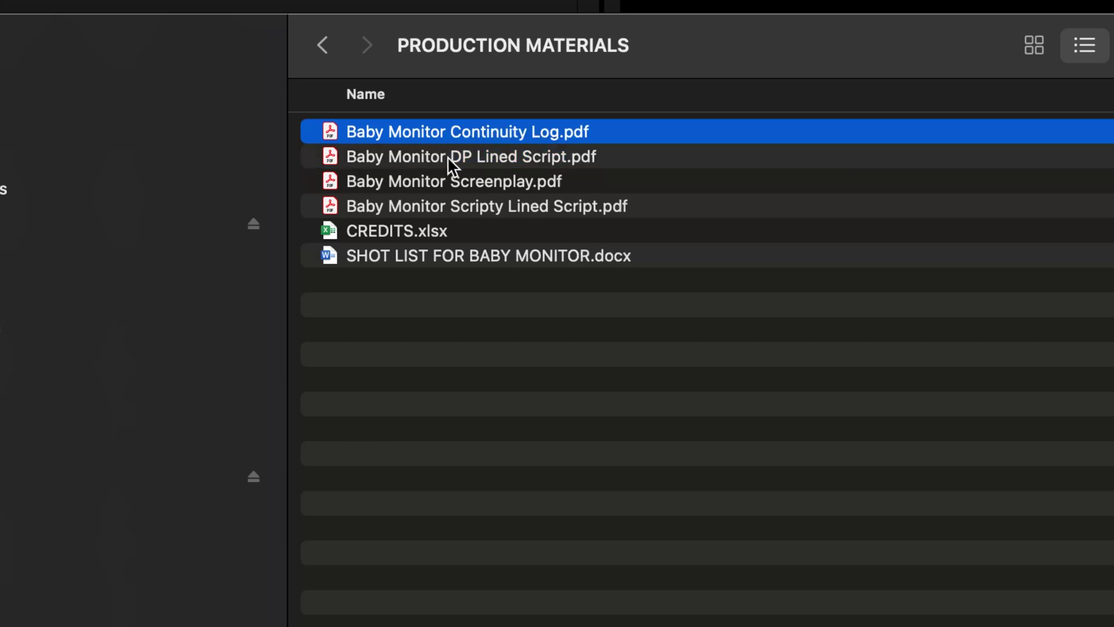
{"action": "left_click", "coordinate": [449, 156]}
{"action": "left_click", "coordinate": [416, 258], "text": "super"}
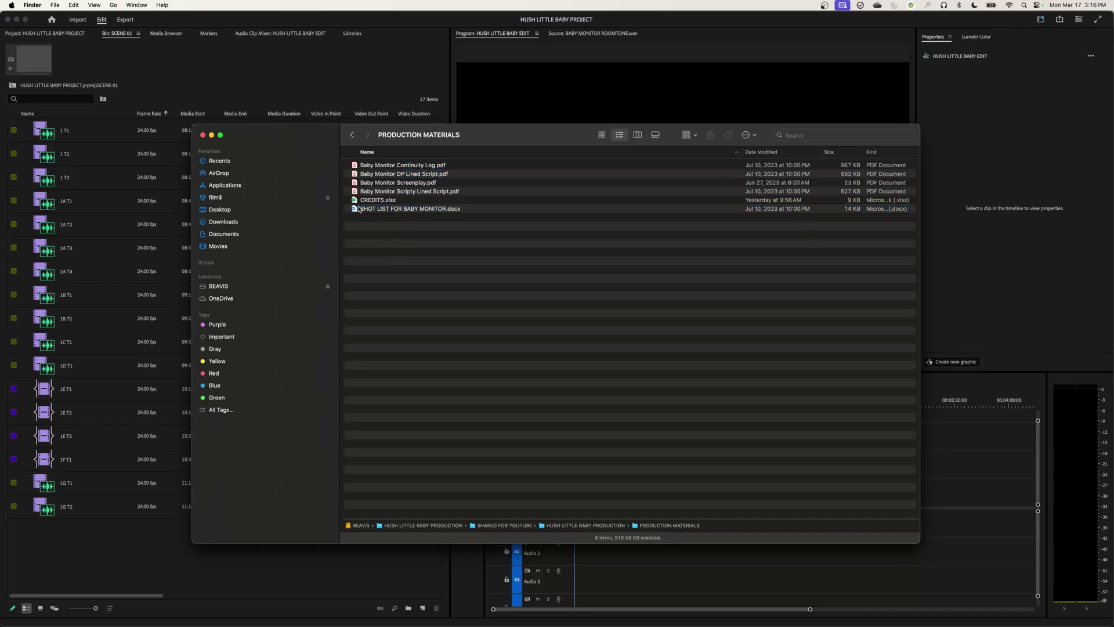
{"action": "left_click", "coordinate": [452, 256]}
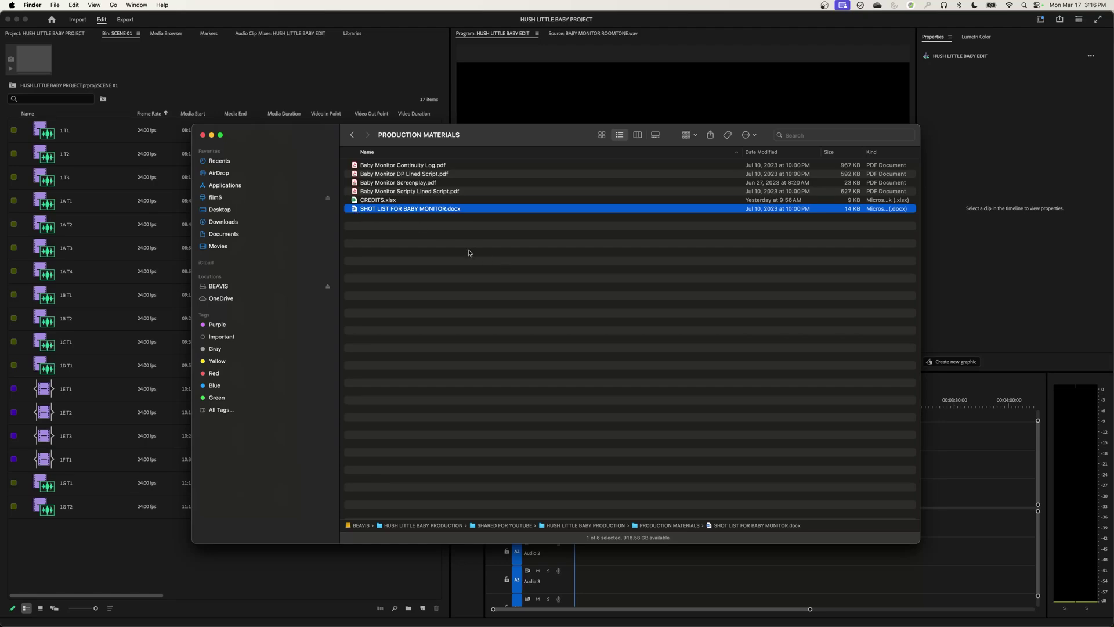
- Open the shot list document in Word, scroll through it, then close it
{"action": "key", "text": "super+o"}
{"action": "scroll", "coordinate": [421, 284], "scroll_direction": "down", "scroll_amount": 5}
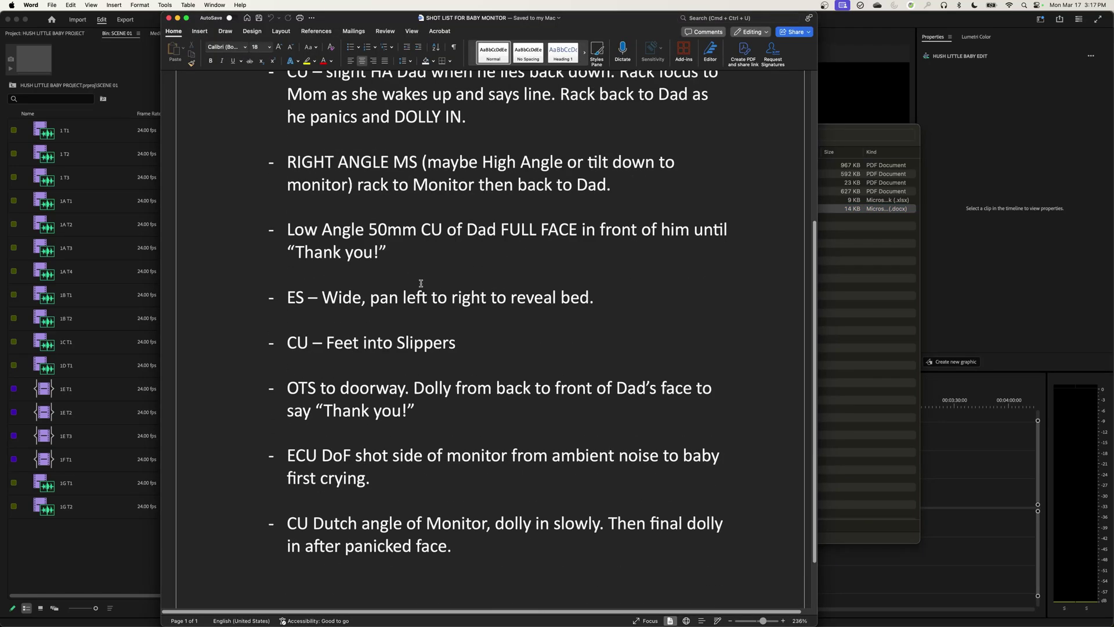
{"action": "scroll", "coordinate": [421, 284], "scroll_direction": "up", "scroll_amount": 5}
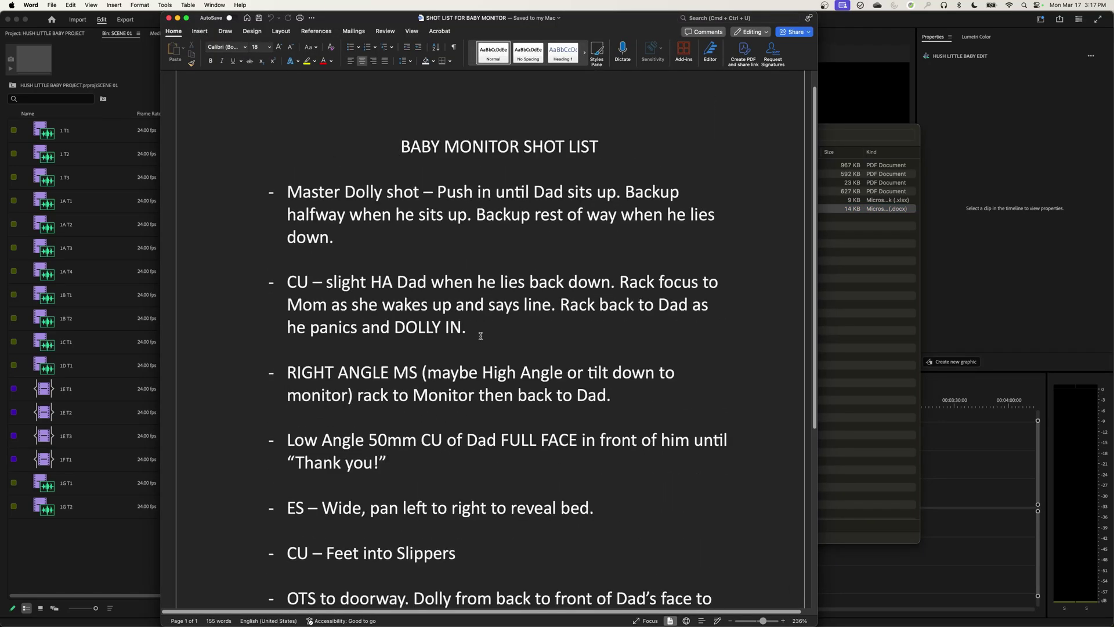
{"action": "scroll", "coordinate": [516, 396], "scroll_direction": "down", "scroll_amount": 3}
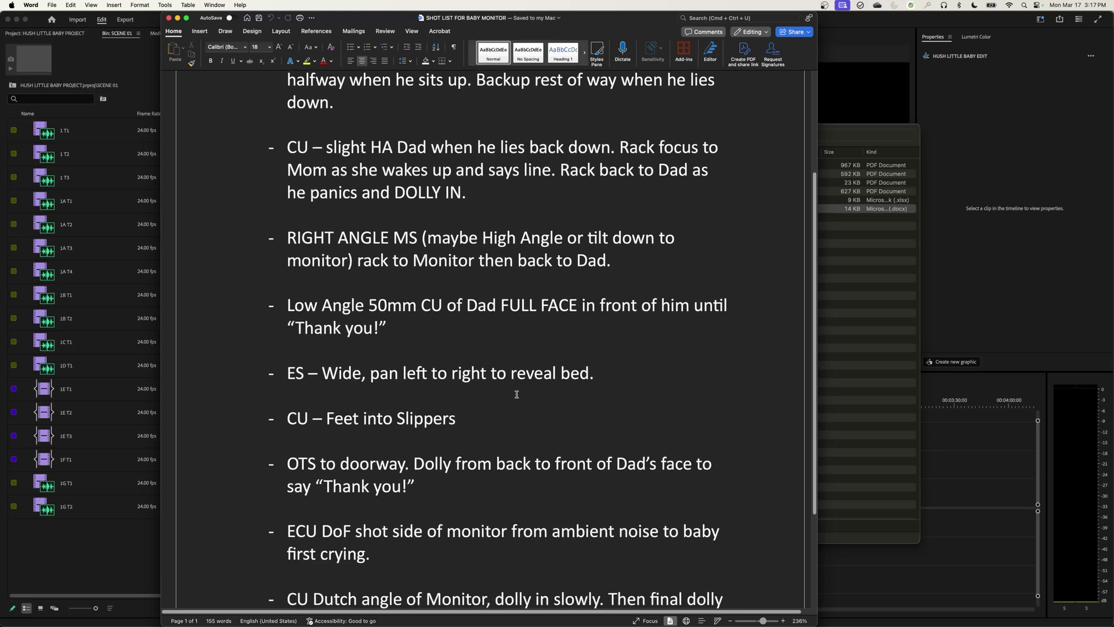
{"action": "scroll", "coordinate": [516, 395], "scroll_direction": "down", "scroll_amount": 2}
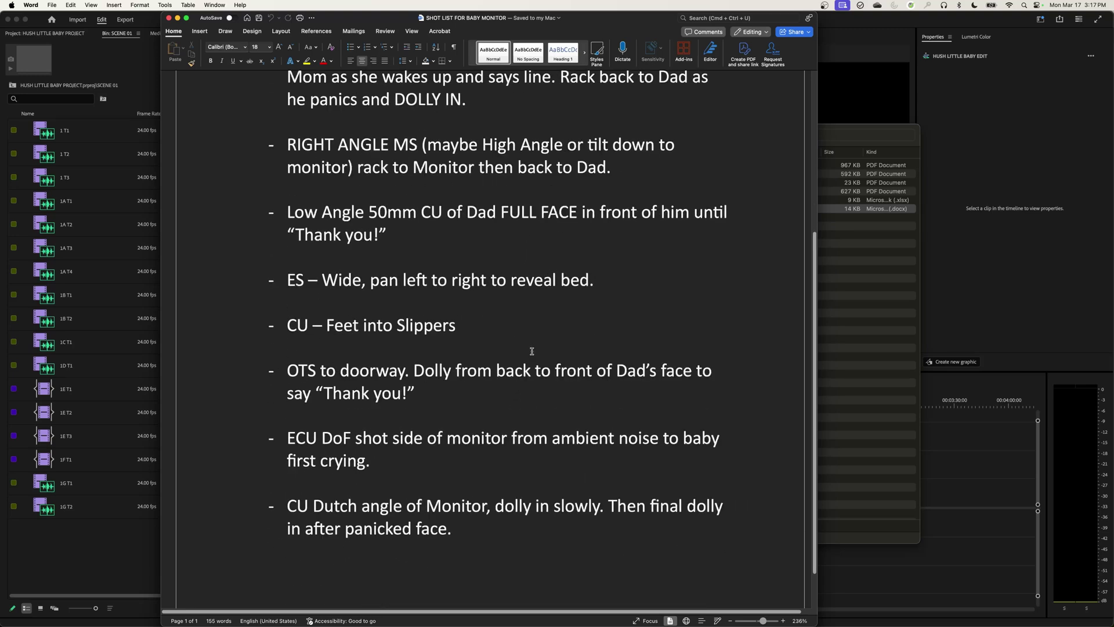
{"action": "key", "text": "super+q"}
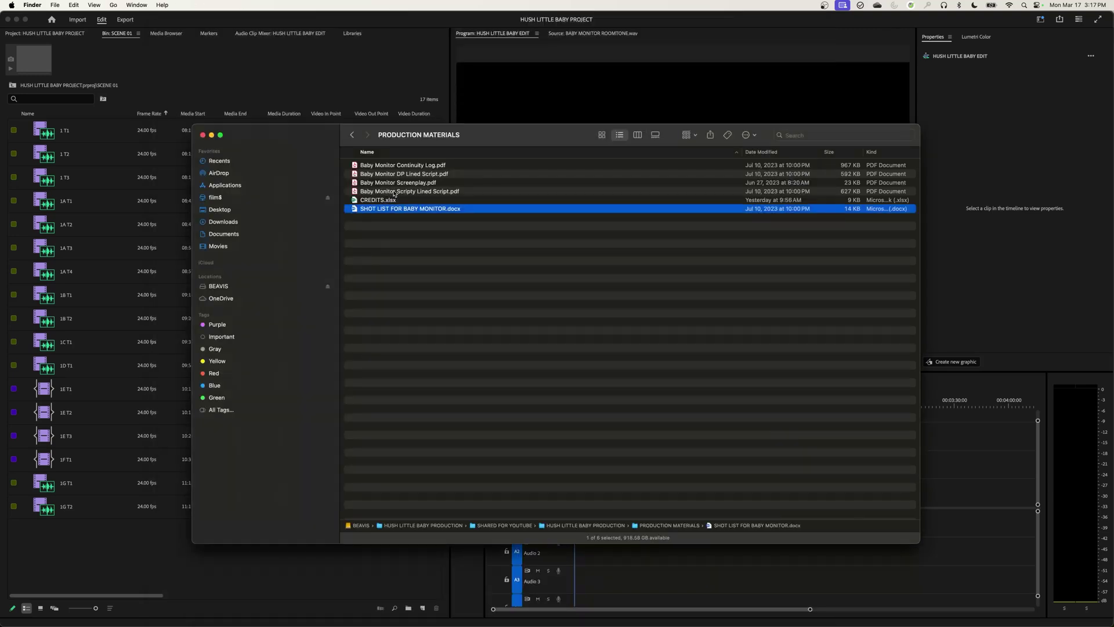
{"action": "left_click", "coordinate": [360, 174]}
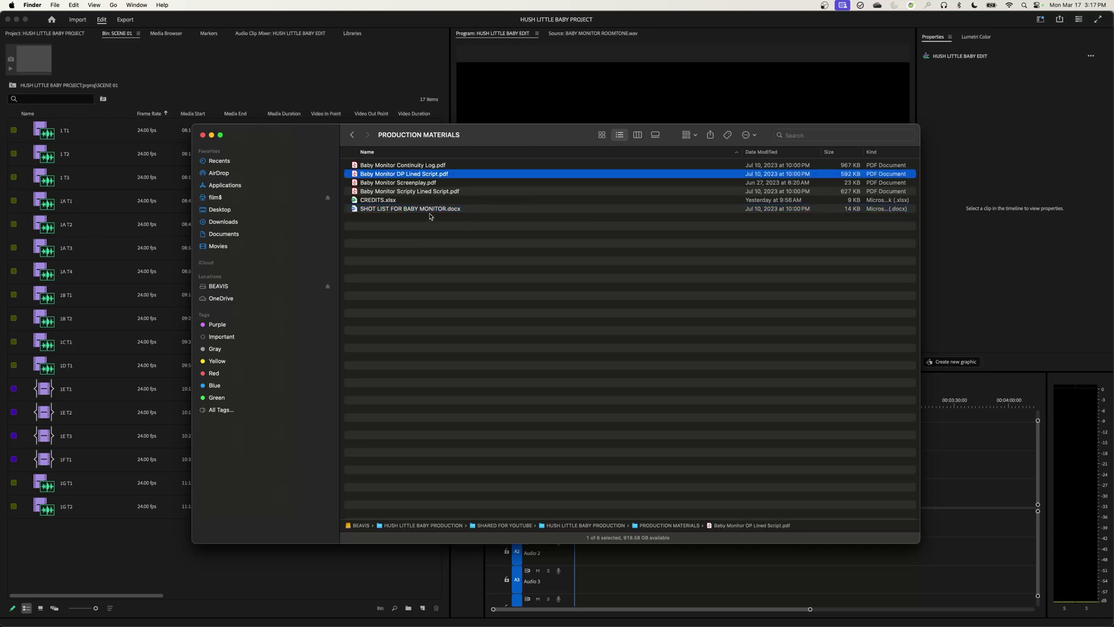
{"action": "double_click", "coordinate": [355, 174]}
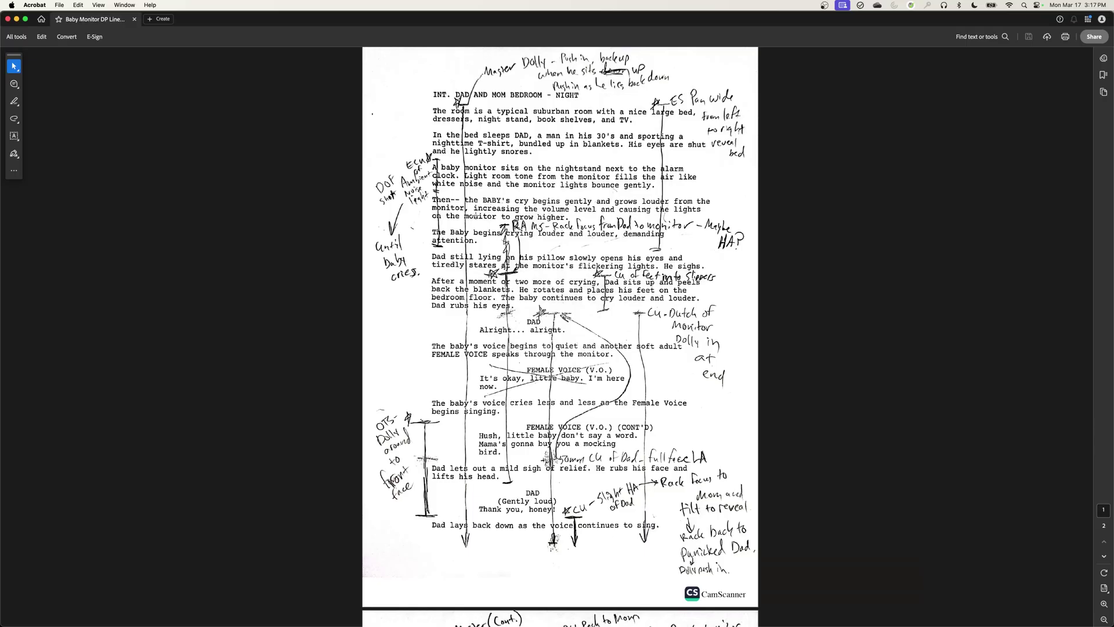
{"action": "key", "text": "super+equal"}
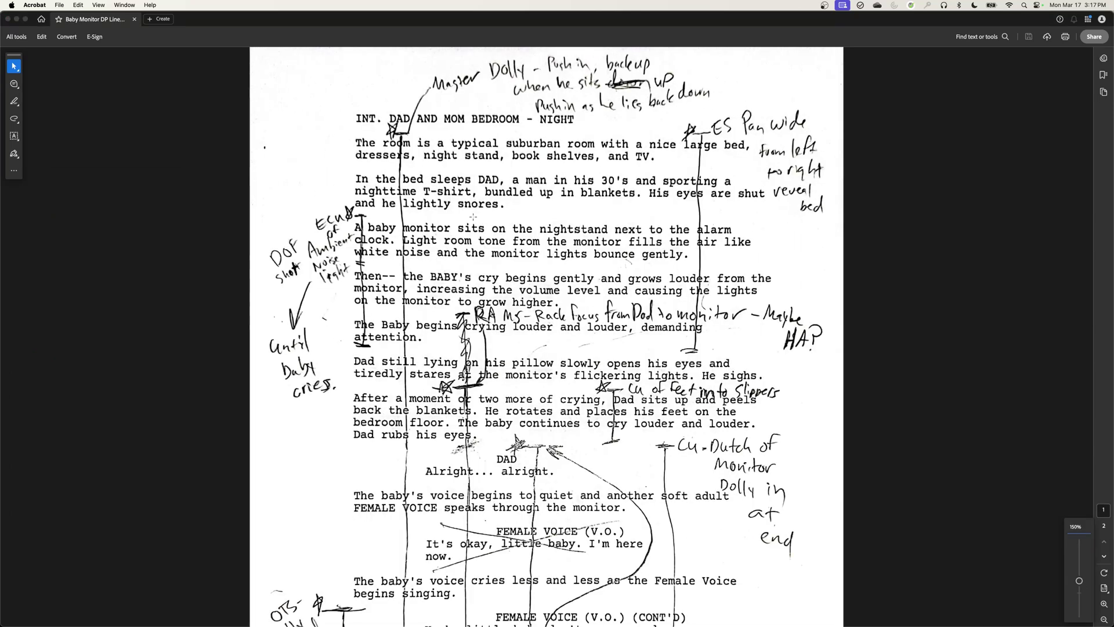
{"action": "scroll", "coordinate": [417, 95], "scroll_direction": "down", "scroll_amount": 2}
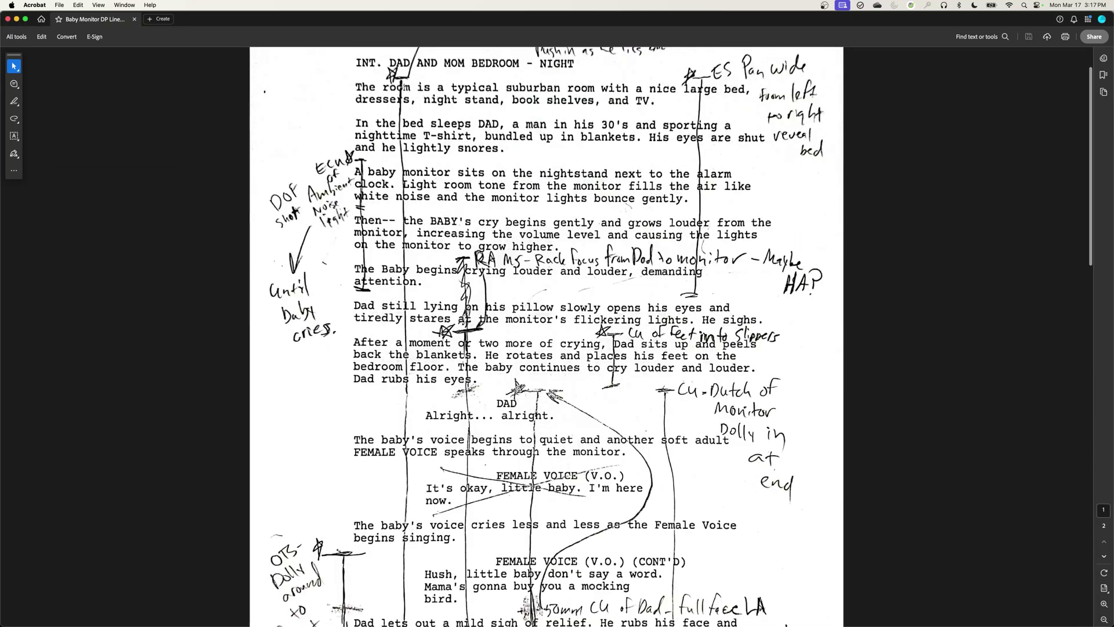
{"action": "scroll", "coordinate": [433, 411], "scroll_direction": "down", "scroll_amount": 15}
{"action": "scroll", "coordinate": [432, 412], "scroll_direction": "down", "scroll_amount": 8}
{"action": "scroll", "coordinate": [432, 411], "scroll_direction": "up", "scroll_amount": 20}
{"action": "scroll", "coordinate": [593, 350], "scroll_direction": "down", "scroll_amount": 2}
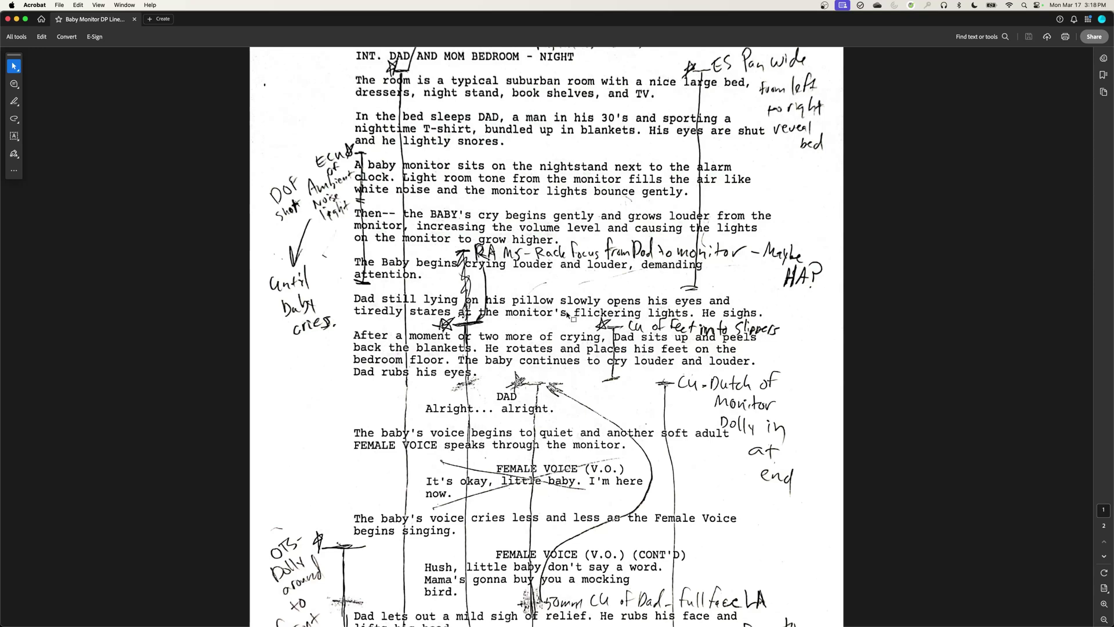
{"action": "key", "text": "cmd+q"}
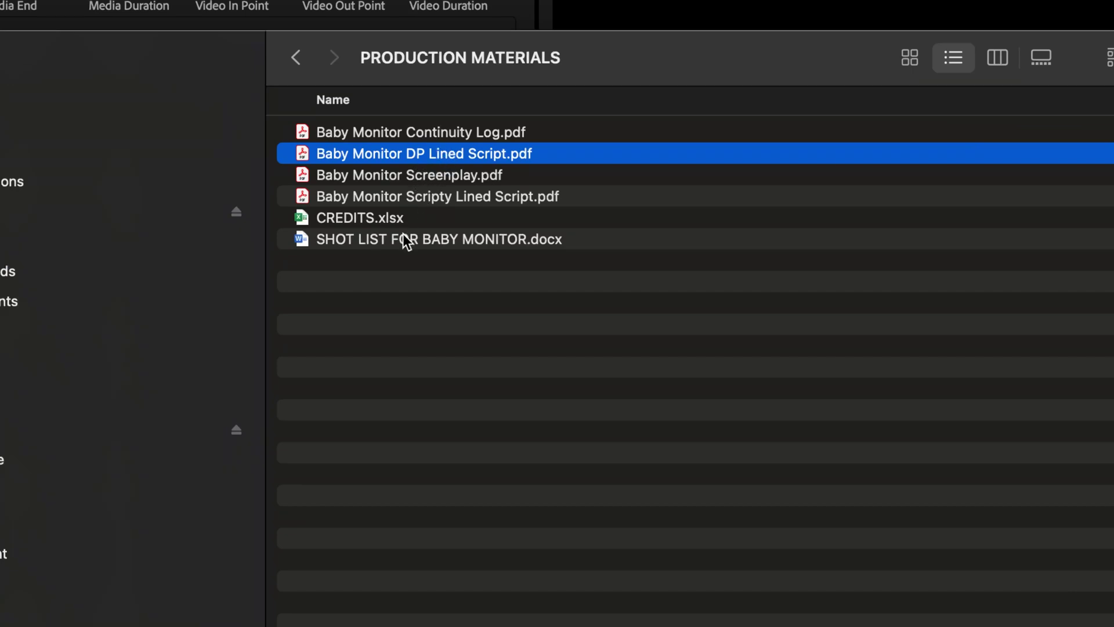
- Select the shot list, DP lined script and continuity log, then open Baby Monitor Scripty Lined Script.pdf
{"action": "left_click", "coordinate": [374, 240]}
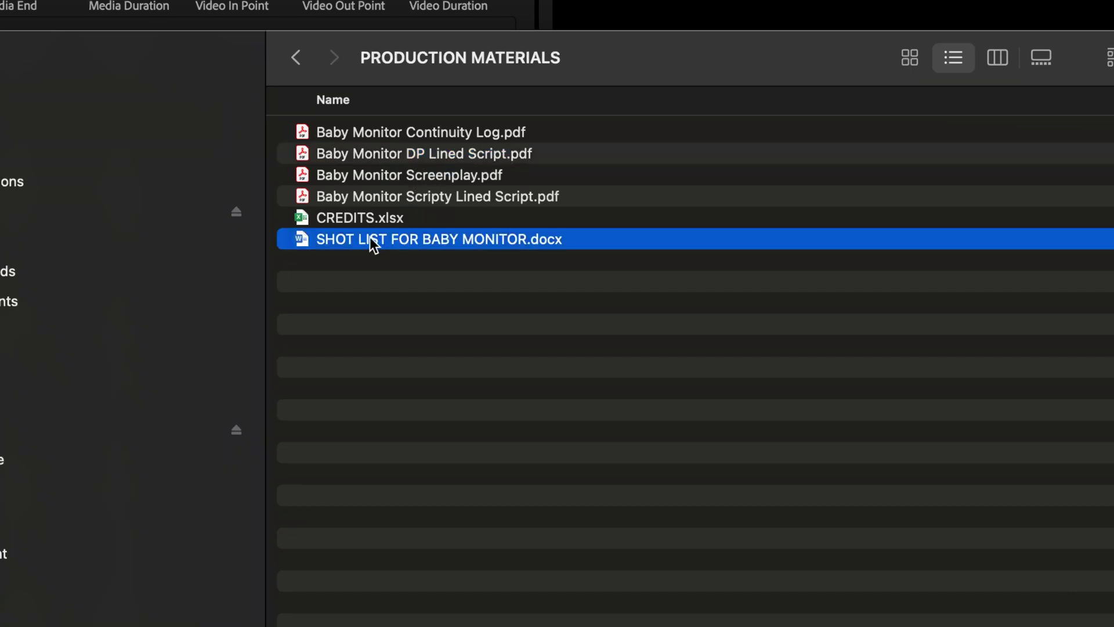
{"action": "left_click", "coordinate": [408, 156], "text": "super"}
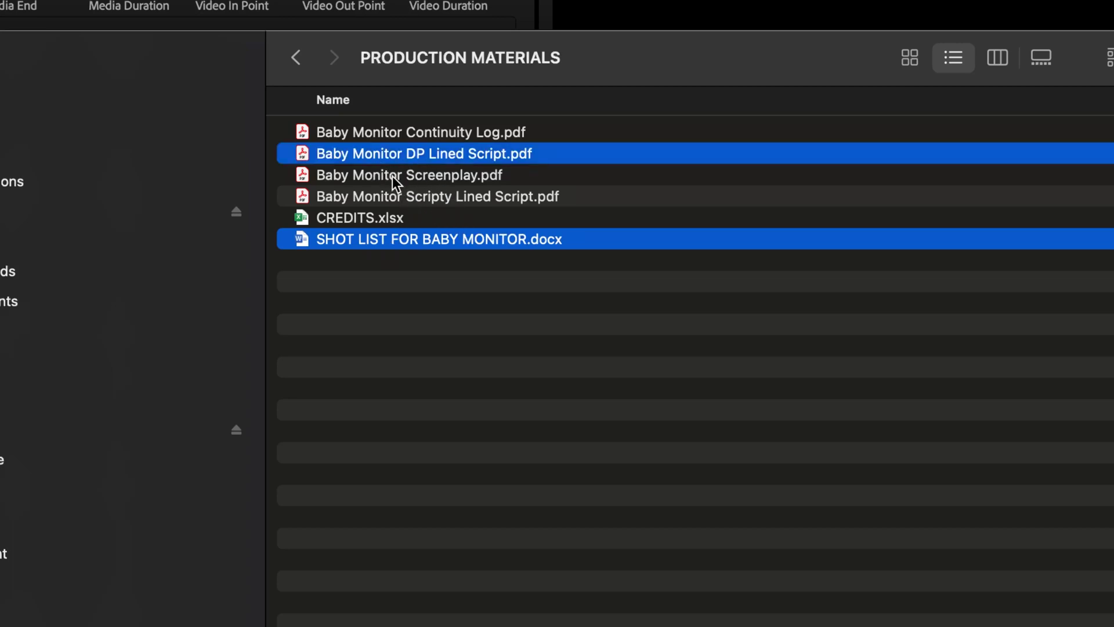
{"action": "left_click", "coordinate": [360, 136]}
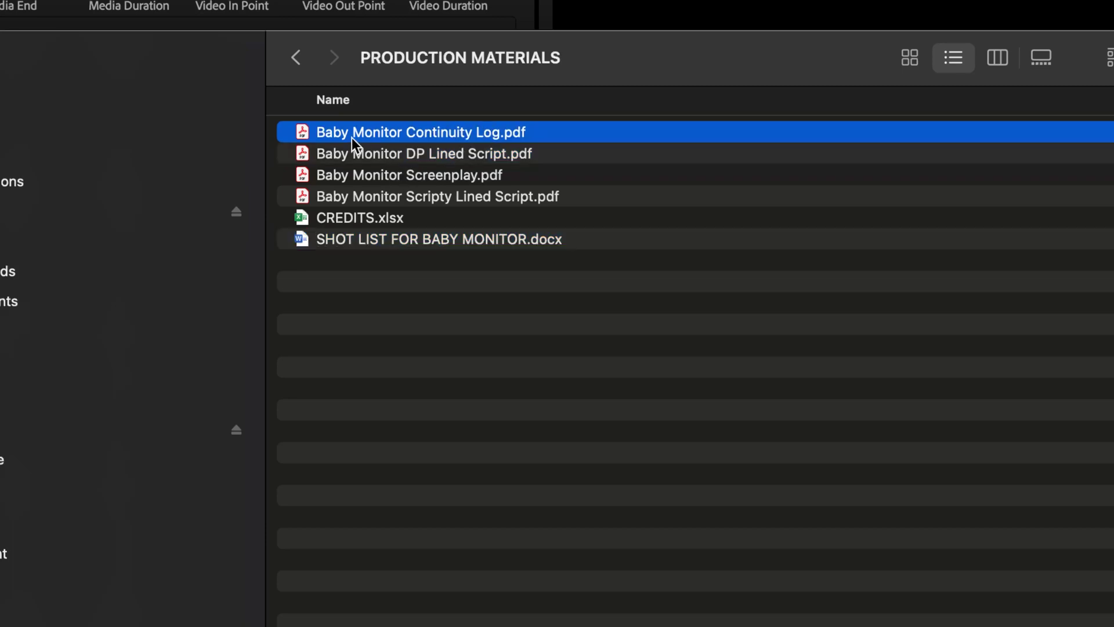
{"action": "left_click", "coordinate": [419, 197]}
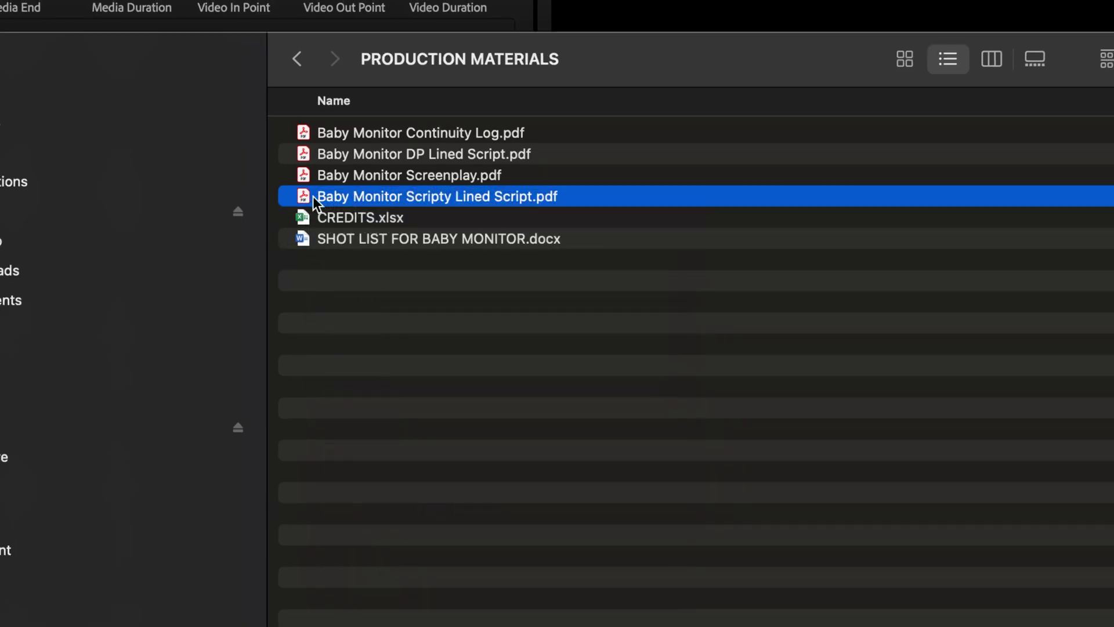
{"action": "double_click", "coordinate": [378, 197]}
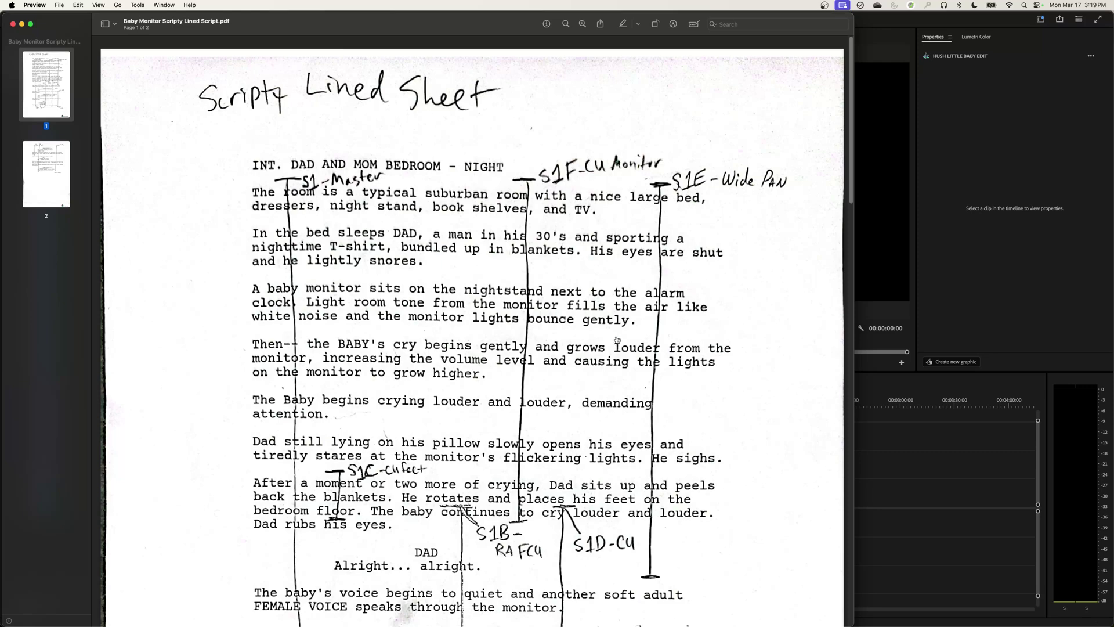
- Open Baby Monitor Continuity Log.pdf from the production materials folder
{"action": "key", "text": "super+Tab"}
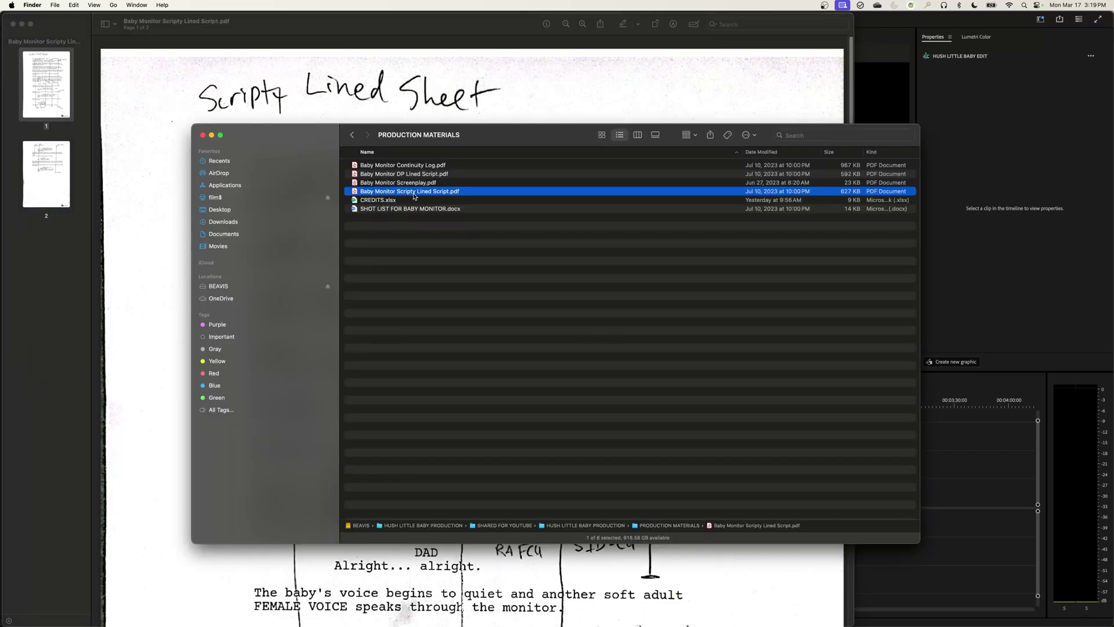
{"action": "left_click", "coordinate": [389, 166]}
{"action": "double_click", "coordinate": [389, 168]}
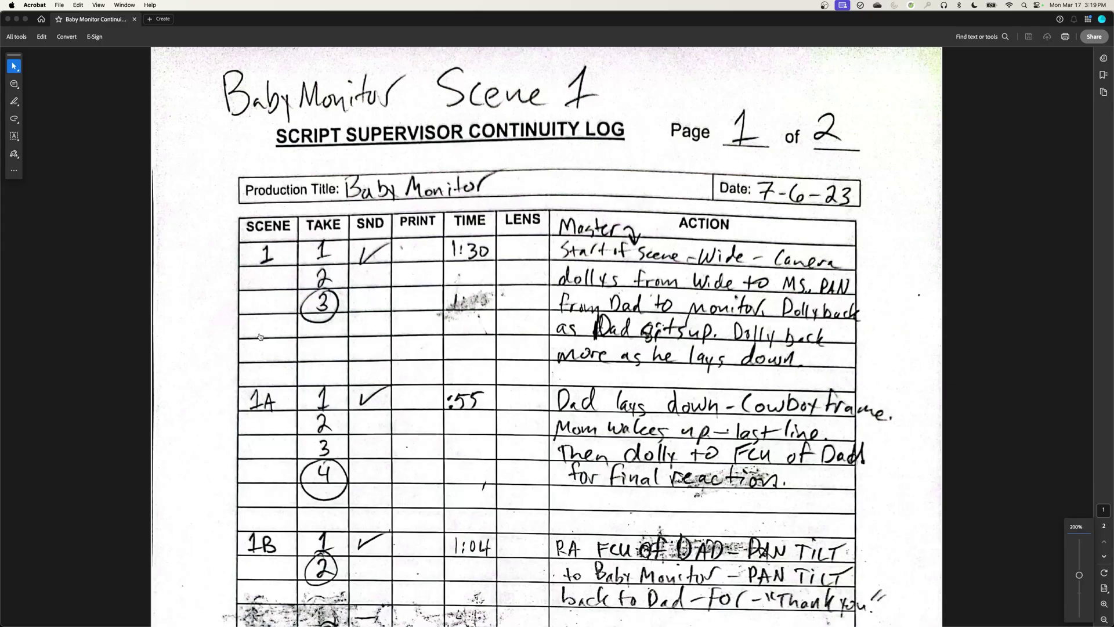
- Open Baby Monitor Screenplay.pdf from the production materials folder
{"action": "key", "text": "super+Tab"}
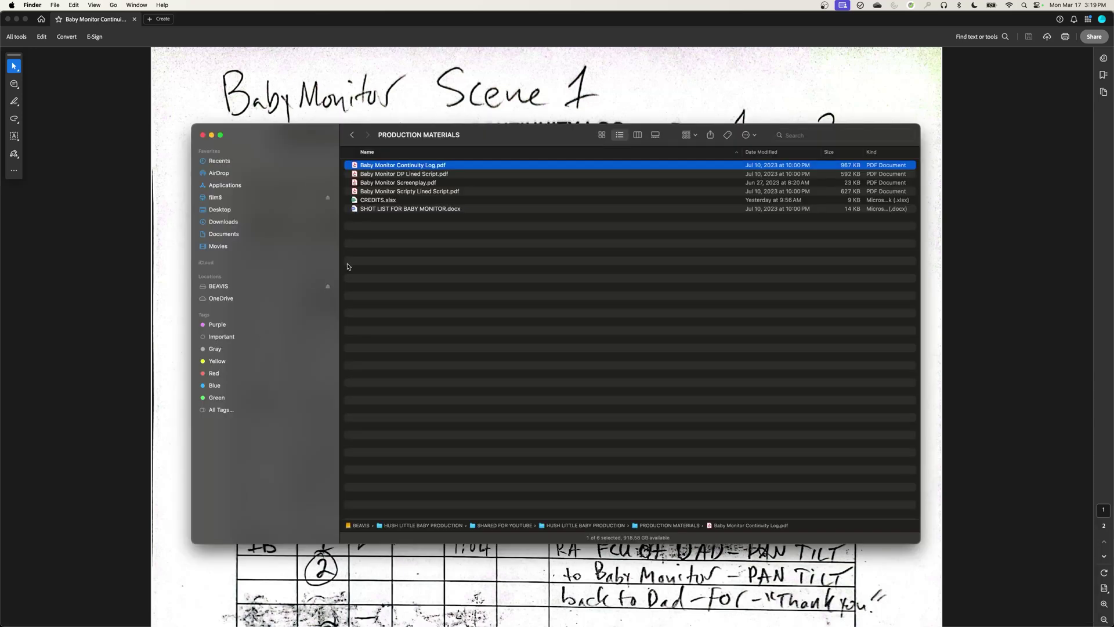
{"action": "left_click", "coordinate": [380, 184]}
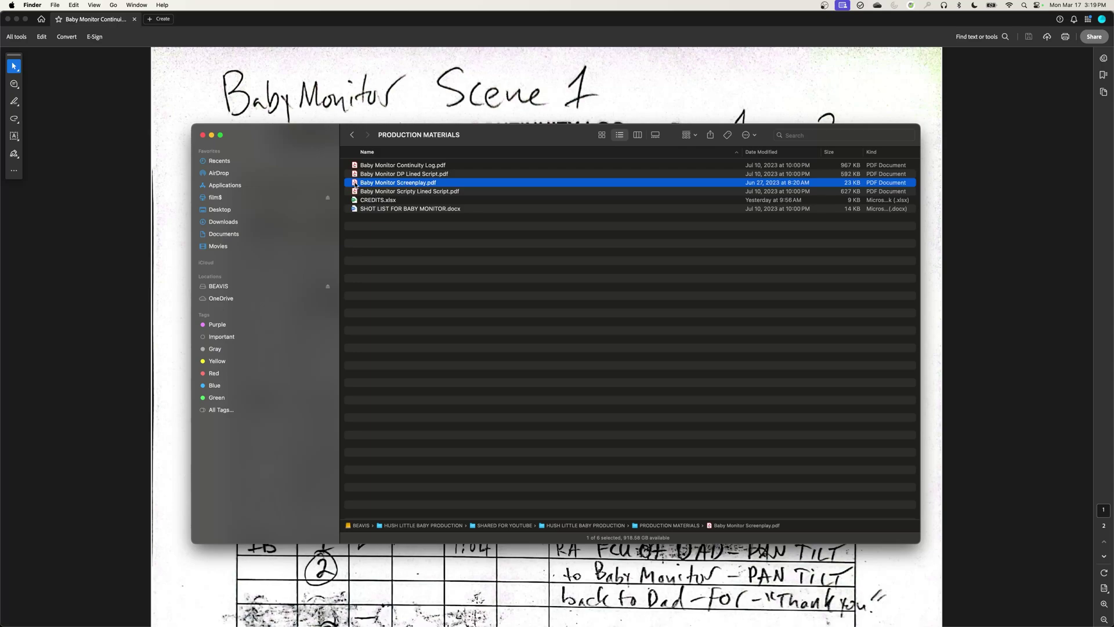
{"action": "double_click", "coordinate": [356, 184]}
{"action": "scroll", "coordinate": [502, 311], "scroll_direction": "down", "scroll_amount": 10}
- Zoom the screenplay page to 125% and scroll down through it
{"action": "key", "text": "super+equal"}
{"action": "scroll", "coordinate": [525, 316], "scroll_direction": "down", "scroll_amount": 10}
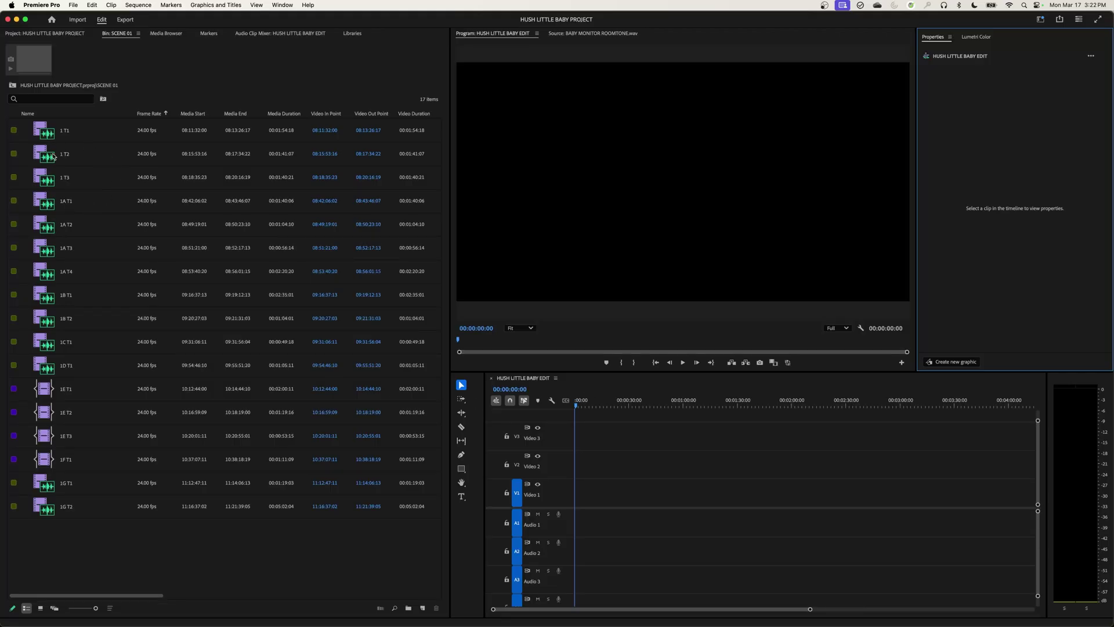
- Load take 1 T3 from the SCENE 01 bin into the Source monitor
{"action": "left_click", "coordinate": [54, 177]}
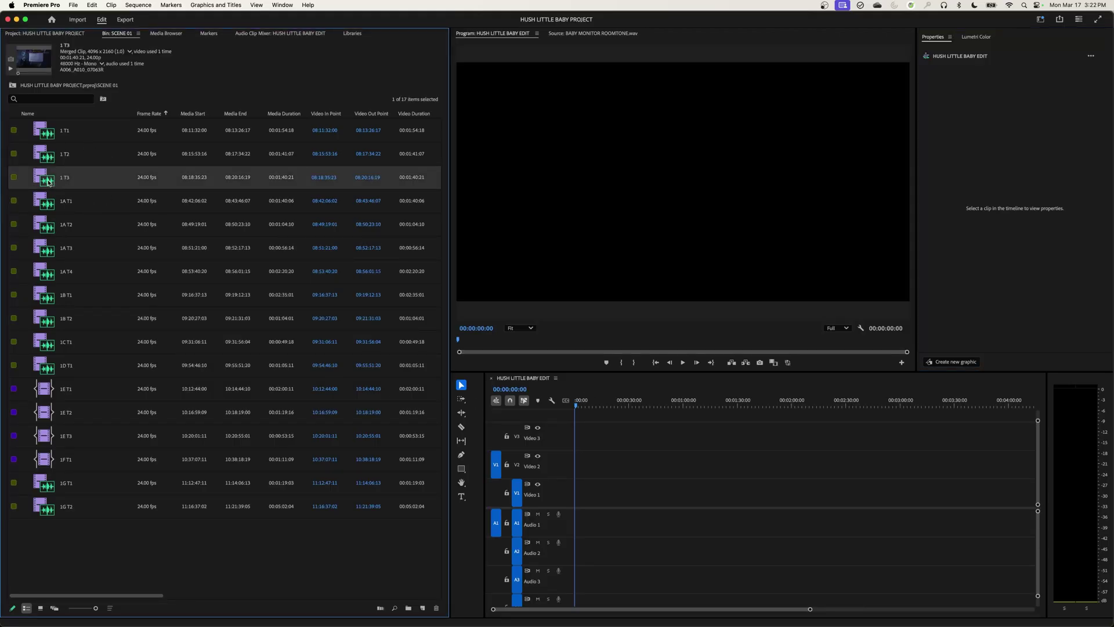
{"action": "double_click", "coordinate": [46, 180]}
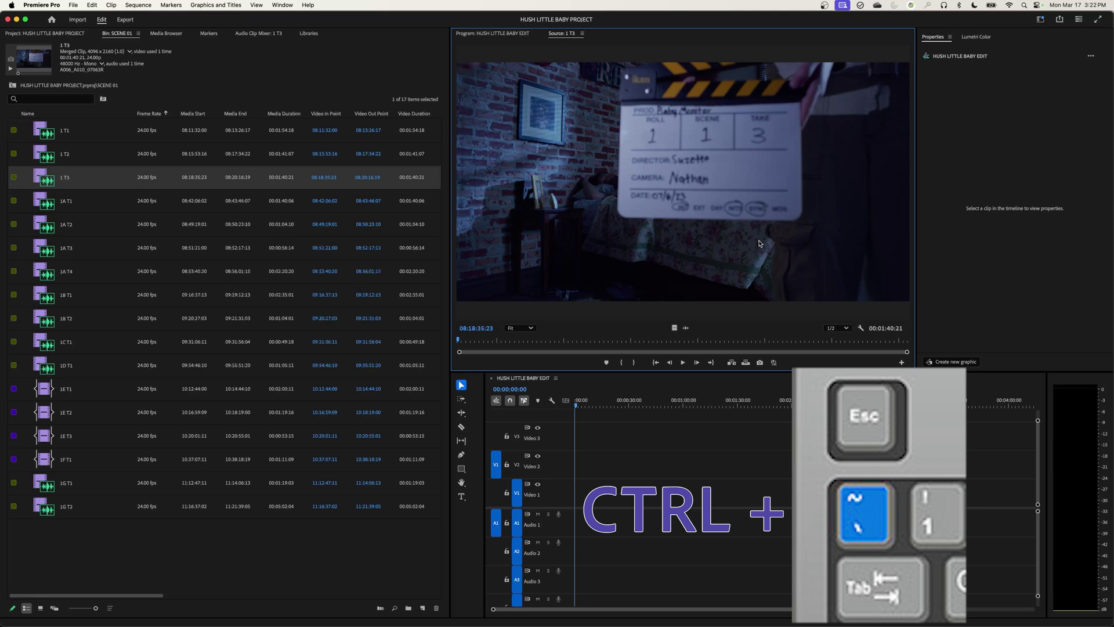
- Maximize the Source monitor and scrub take 1 T3 past the slate to 08:19:07:06
{"action": "key", "text": "ctrl+grave"}
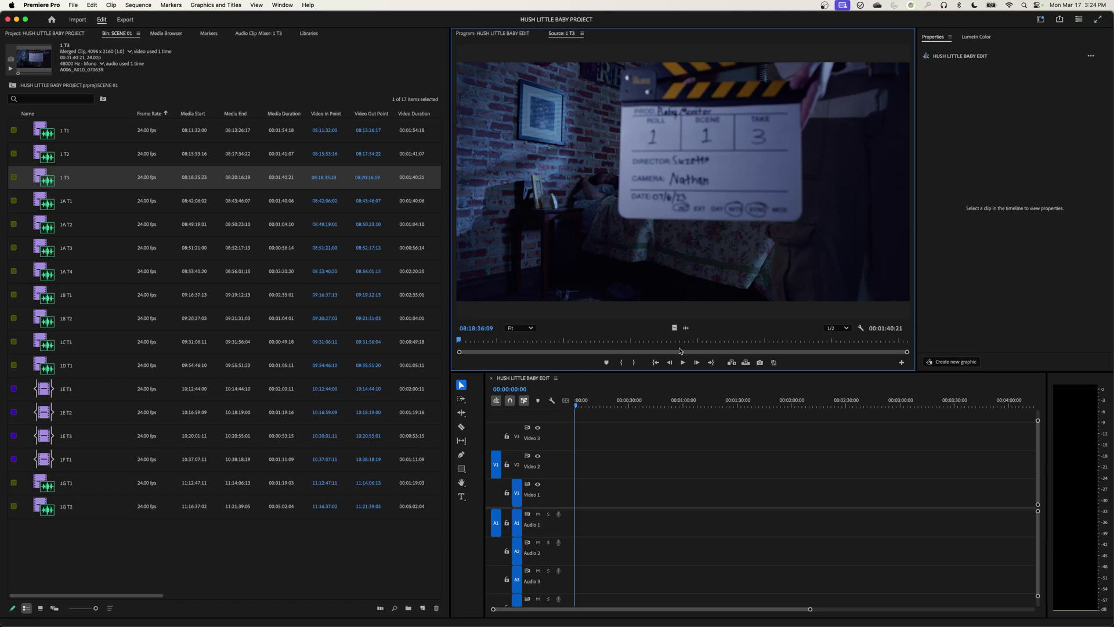
{"action": "left_click_drag", "start_coordinate": [842, 344], "coordinate": [596, 343]}
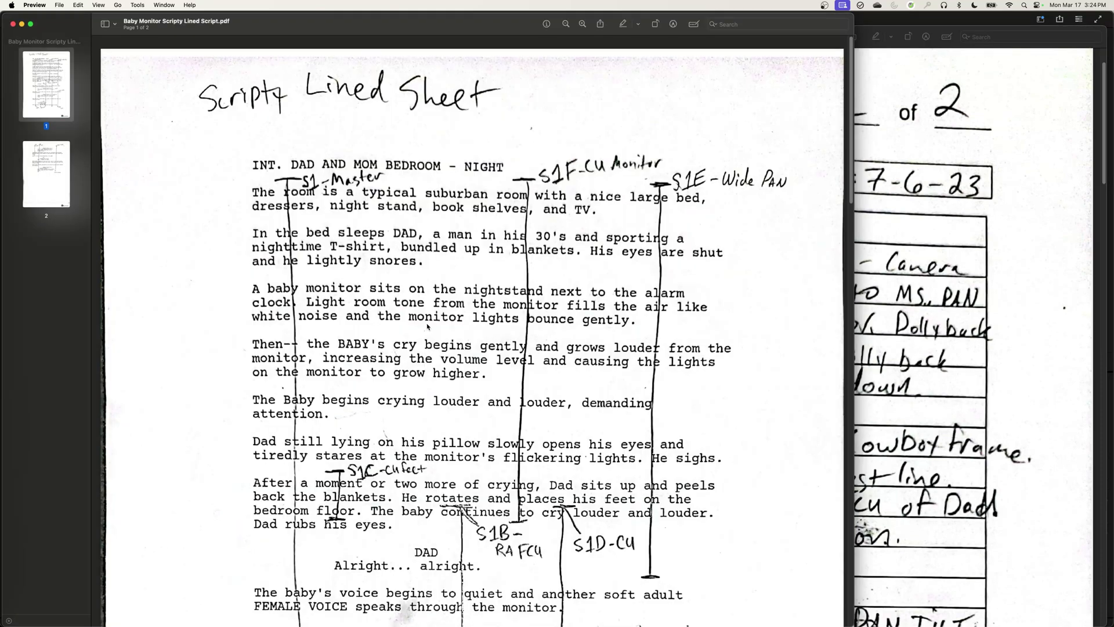
- Scroll down and back up through the lined script pages to compare with take 1 T3
{"action": "scroll", "coordinate": [390, 305], "scroll_direction": "down", "scroll_amount": 2}
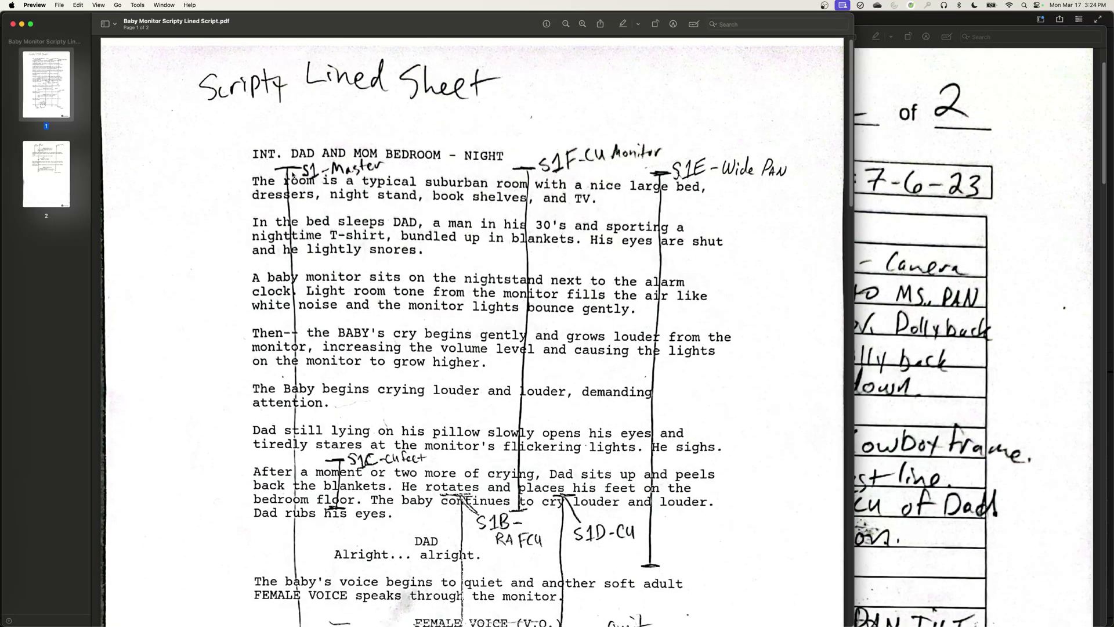
{"action": "scroll", "coordinate": [293, 296], "scroll_direction": "down", "scroll_amount": 10}
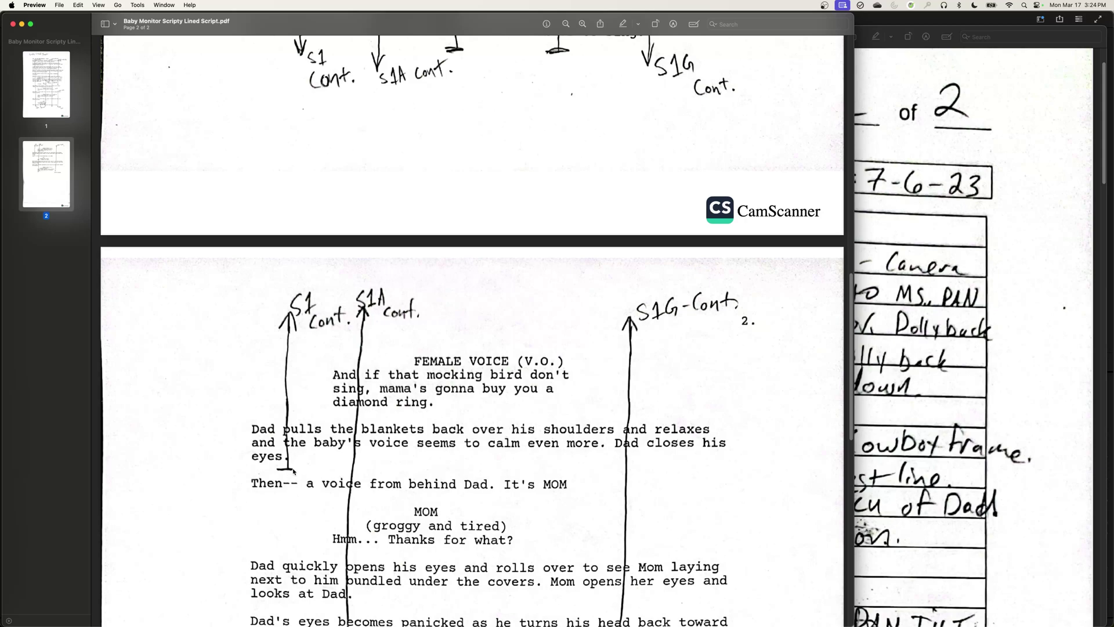
{"action": "scroll", "coordinate": [298, 477], "scroll_direction": "down", "scroll_amount": 5}
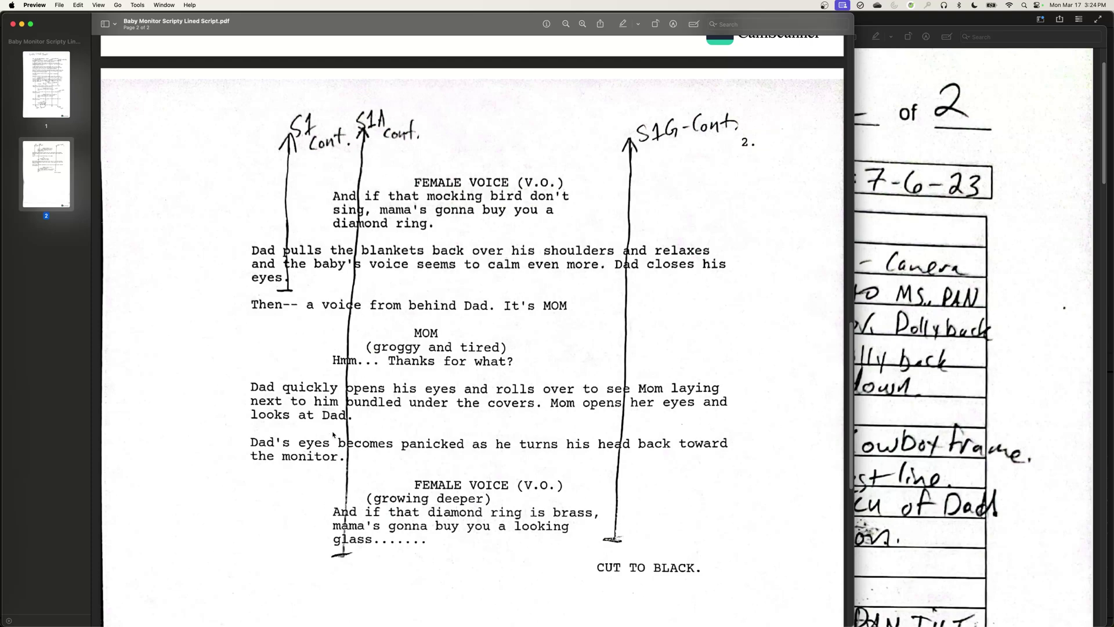
{"action": "scroll", "coordinate": [332, 363], "scroll_direction": "up", "scroll_amount": 10}
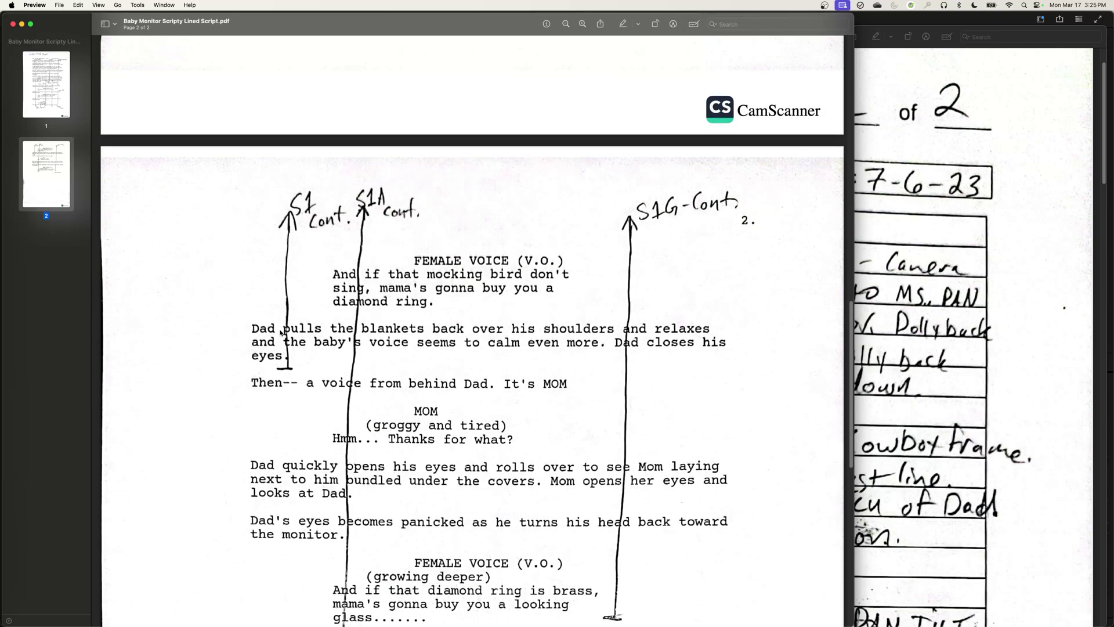
{"action": "scroll", "coordinate": [284, 329], "scroll_direction": "up", "scroll_amount": 10}
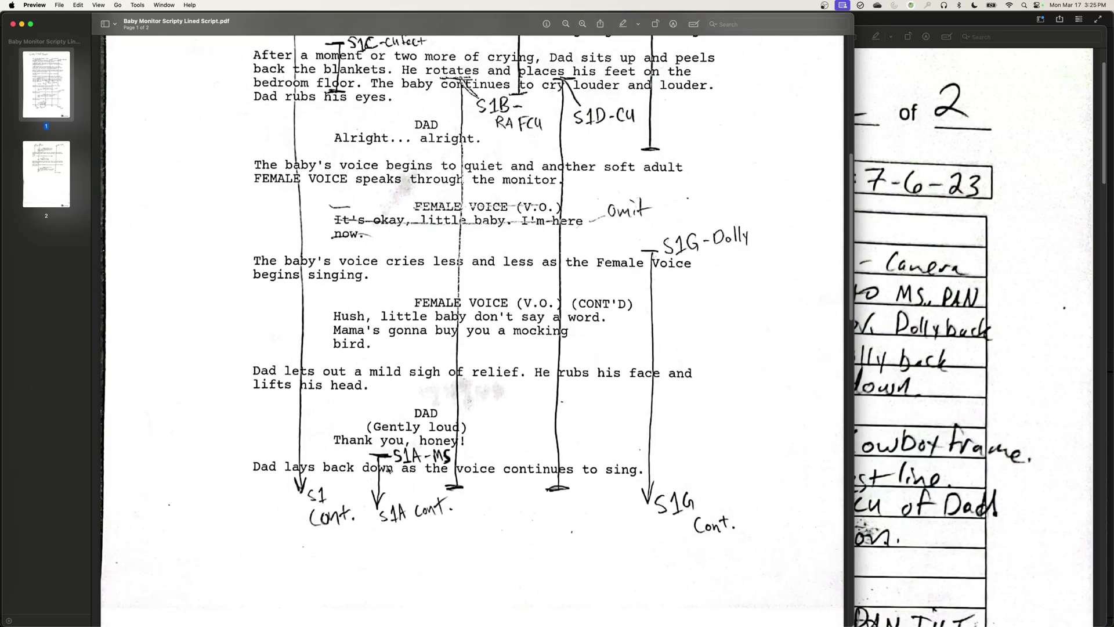
{"action": "scroll", "coordinate": [394, 435], "scroll_direction": "down", "scroll_amount": 1}
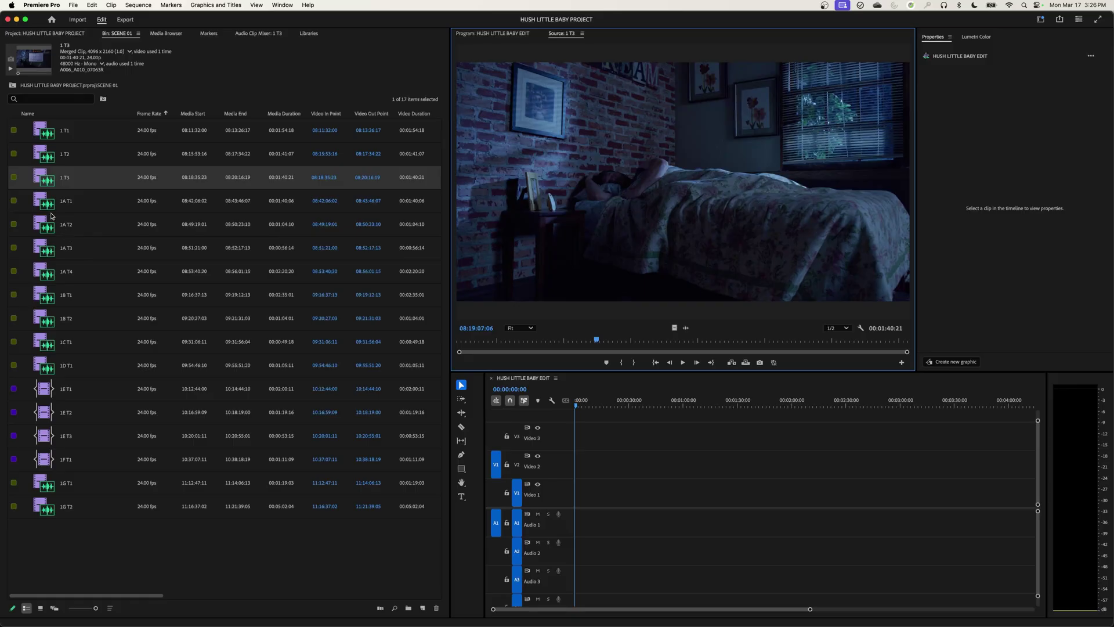
- Glance at the continuity log, then bring Premiere Pro's SCENE 01 bin back in front
{"action": "left_click", "coordinate": [48, 210]}
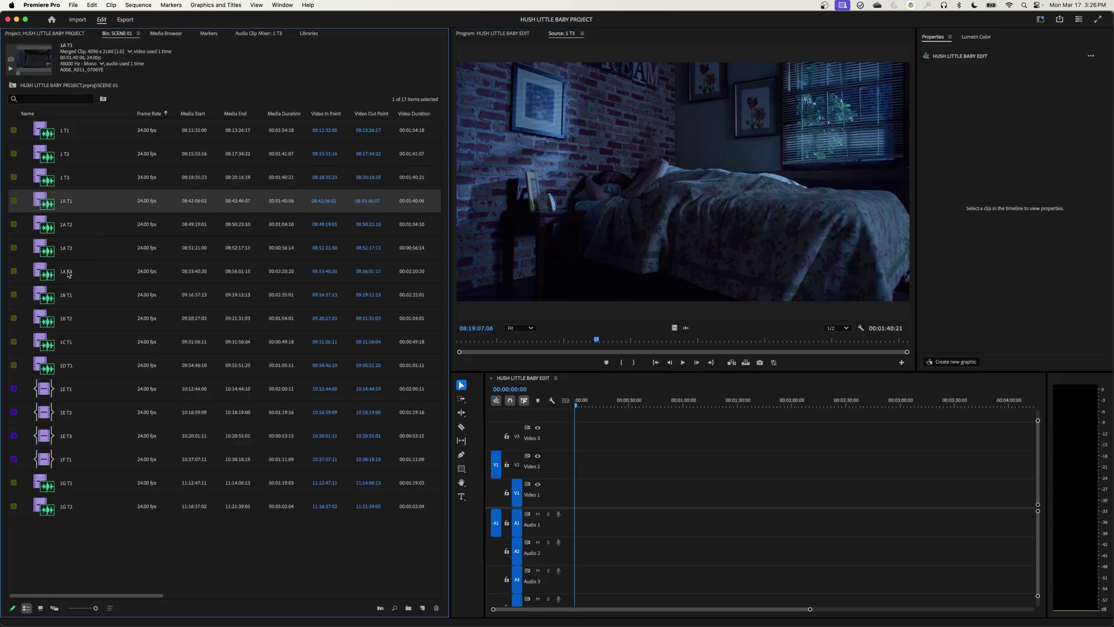
{"action": "key", "text": "super+Tab"}
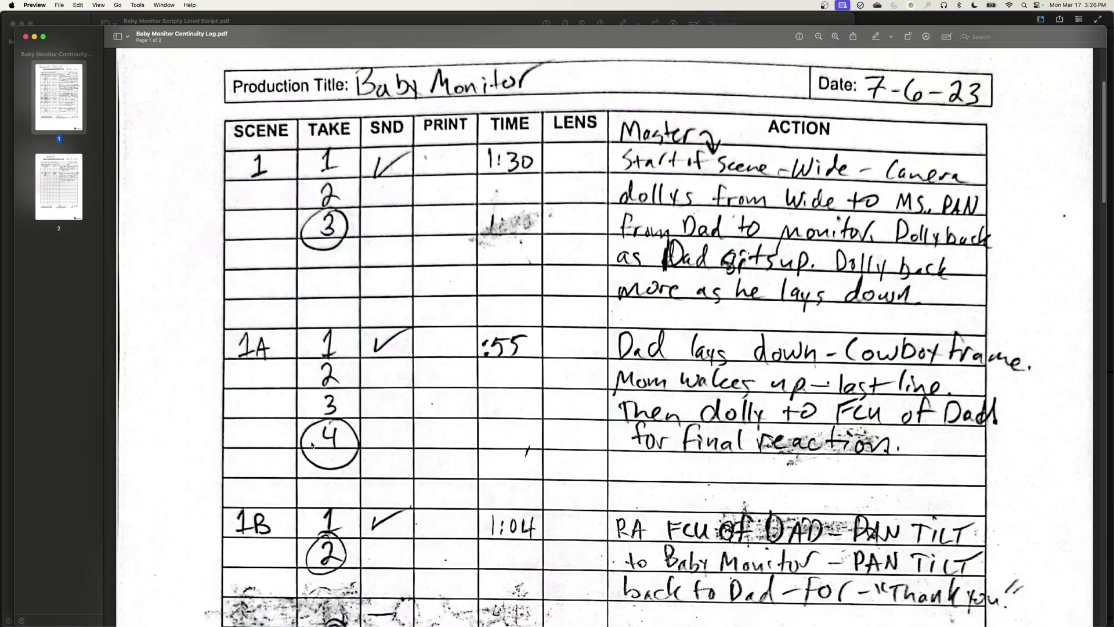
{"action": "key", "text": "super+Tab"}
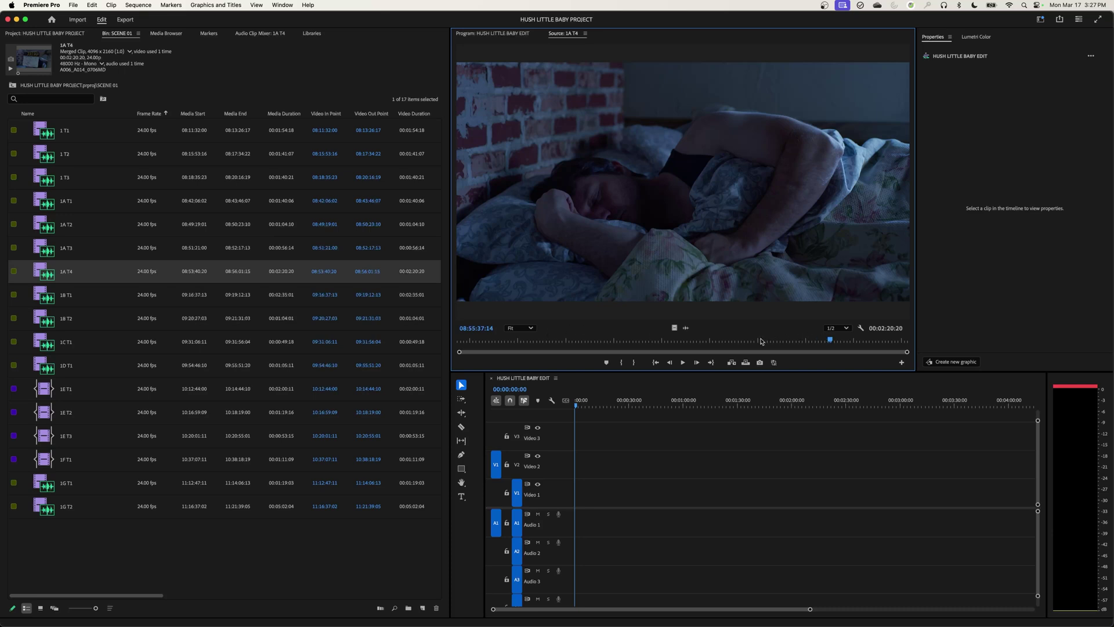
- Change the Source monitor playback resolution from 1/2 to Full
{"action": "left_click", "coordinate": [836, 331]}
{"action": "left_click", "coordinate": [839, 340]}
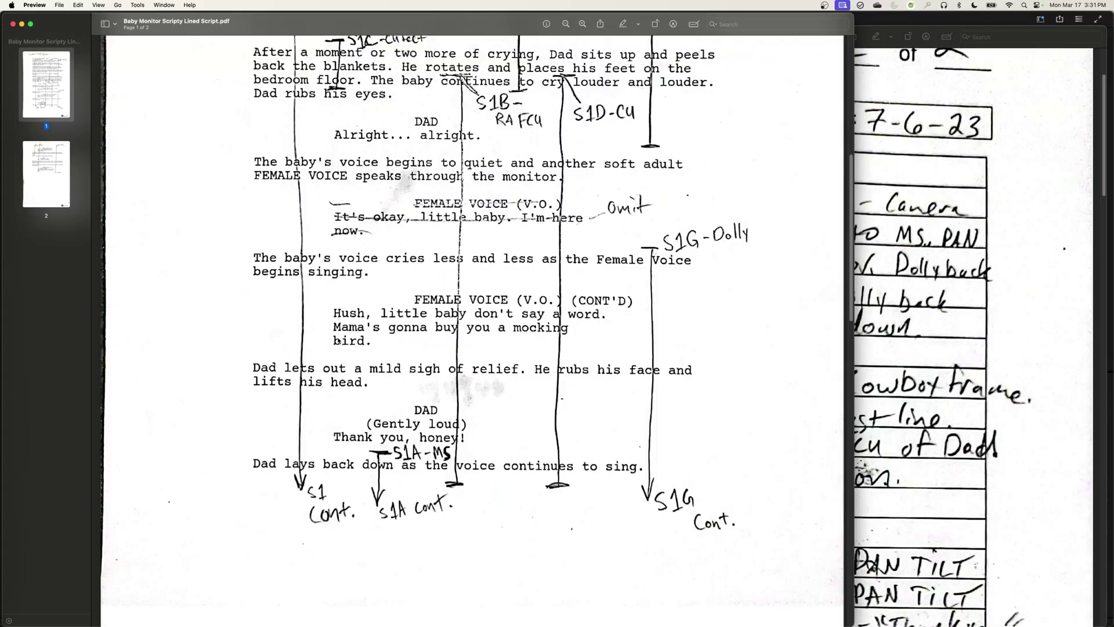
{"action": "scroll", "coordinate": [409, 345], "scroll_direction": "down", "scroll_amount": 3}
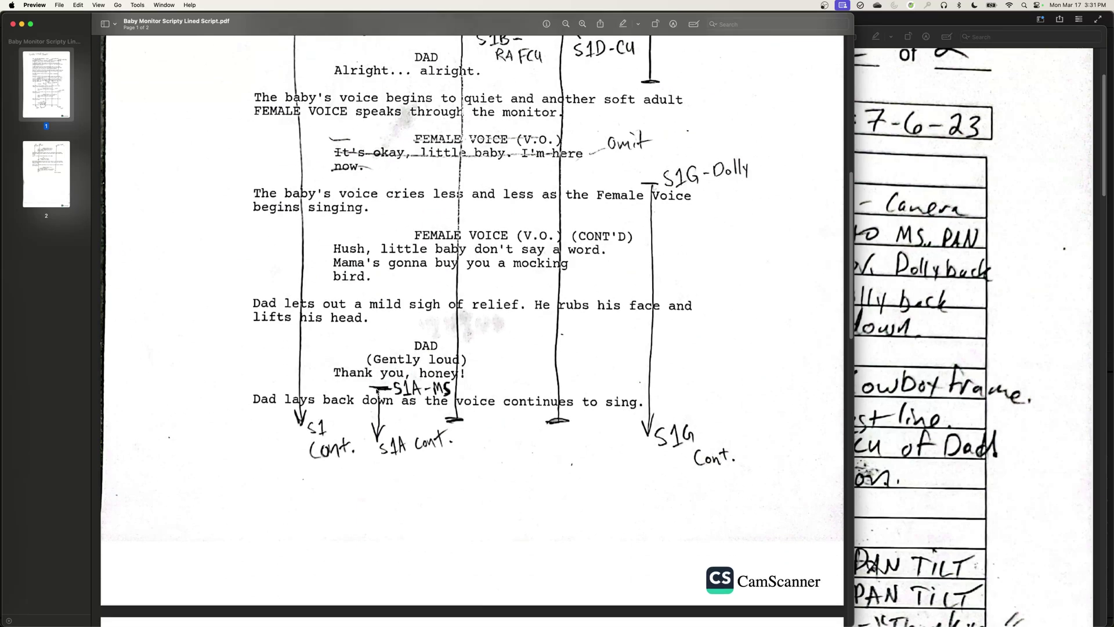
{"action": "scroll", "coordinate": [401, 394], "scroll_direction": "down", "scroll_amount": 6}
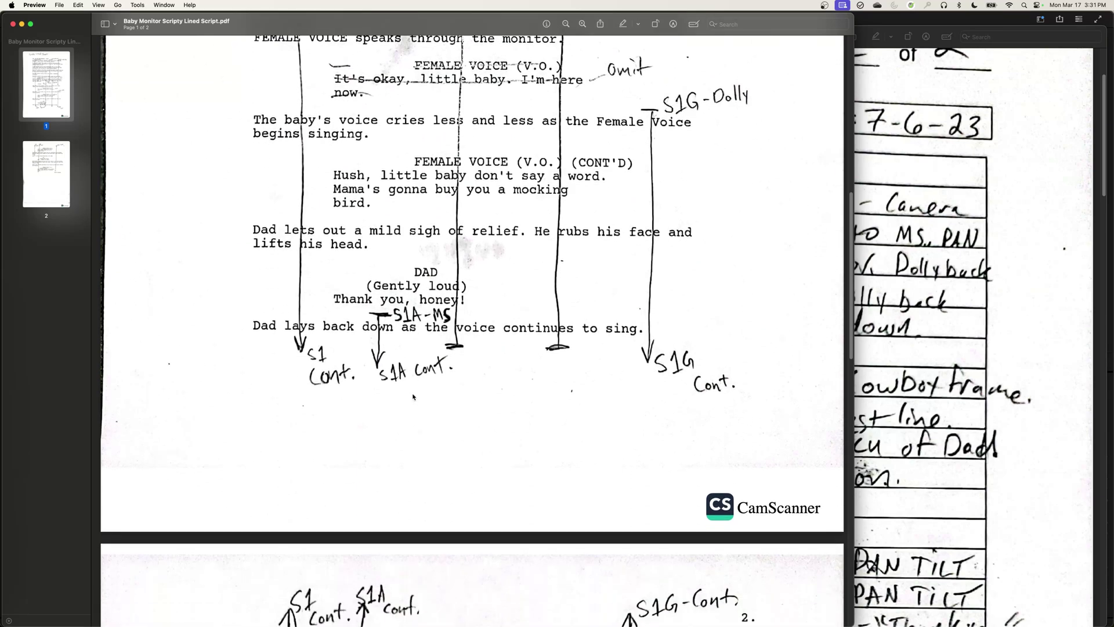
{"action": "scroll", "coordinate": [413, 397], "scroll_direction": "down", "scroll_amount": 6}
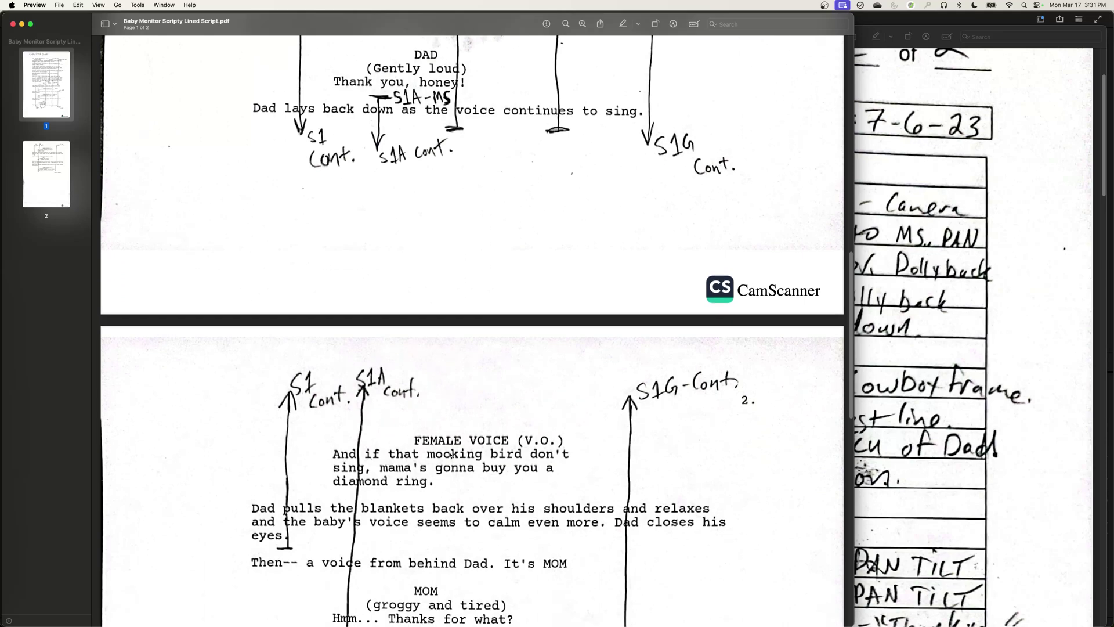
{"action": "scroll", "coordinate": [412, 456], "scroll_direction": "down", "scroll_amount": 3}
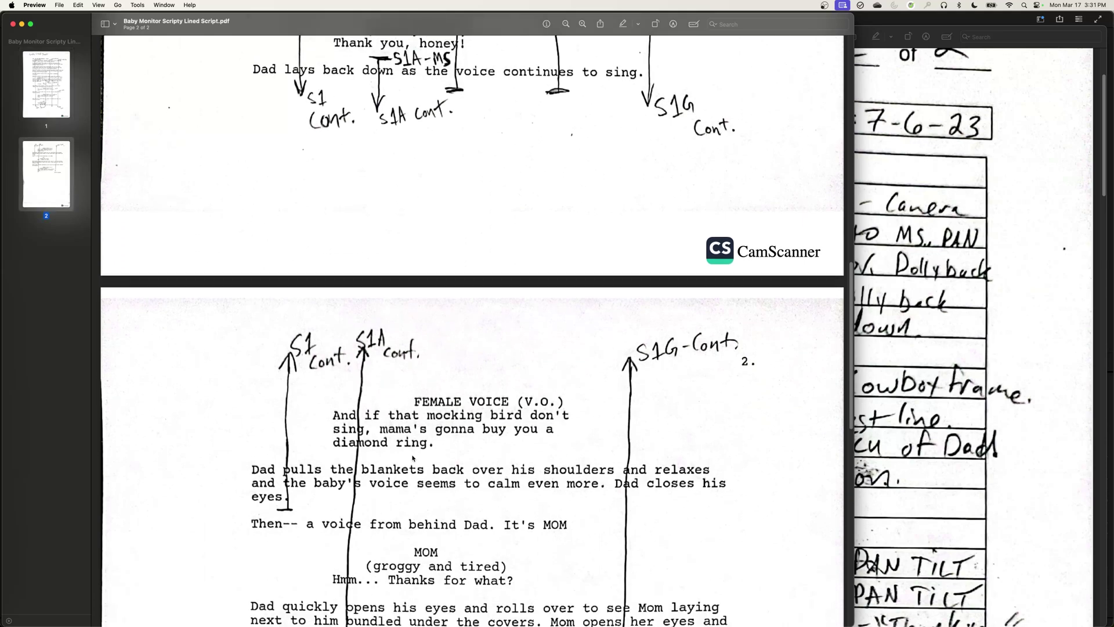
{"action": "scroll", "coordinate": [412, 457], "scroll_direction": "down", "scroll_amount": 5}
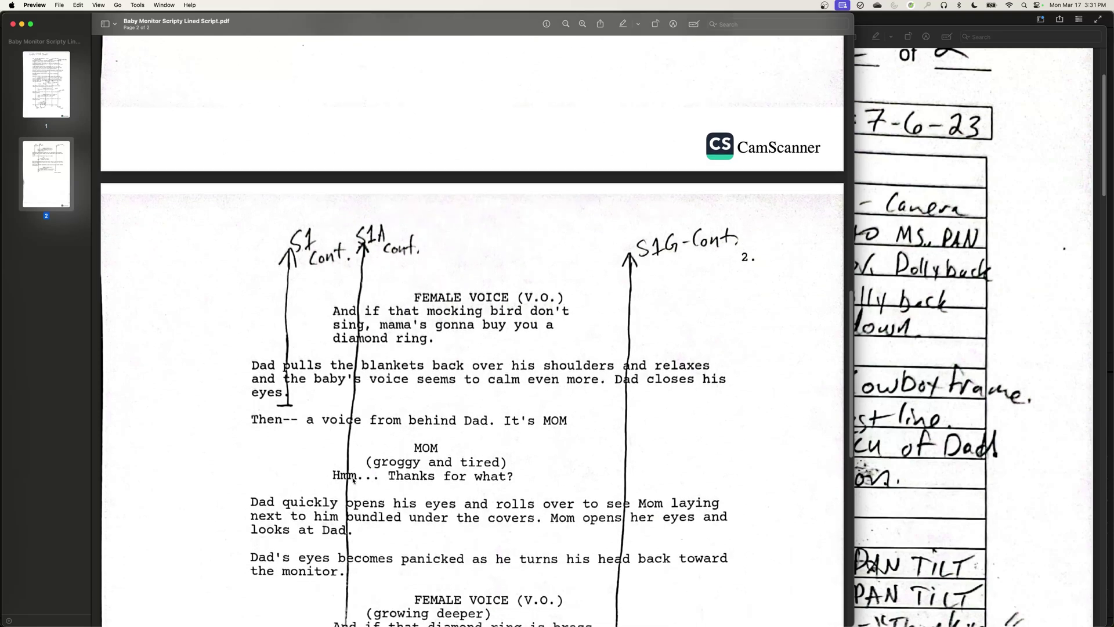
{"action": "scroll", "coordinate": [426, 482], "scroll_direction": "down", "scroll_amount": 5}
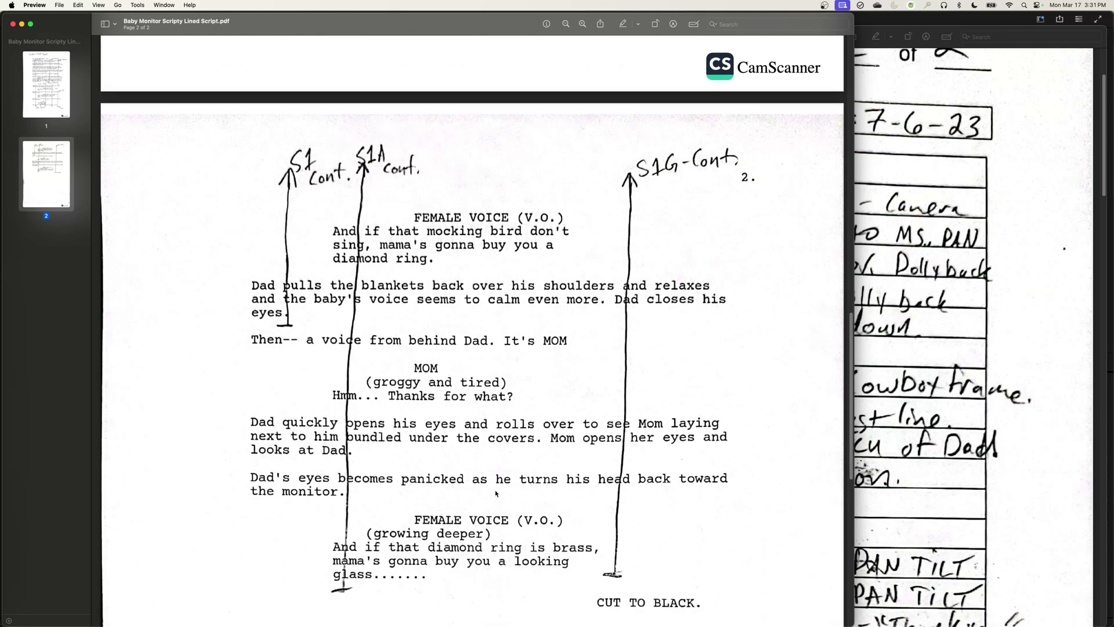
{"action": "scroll", "coordinate": [429, 505], "scroll_direction": "down", "scroll_amount": 1}
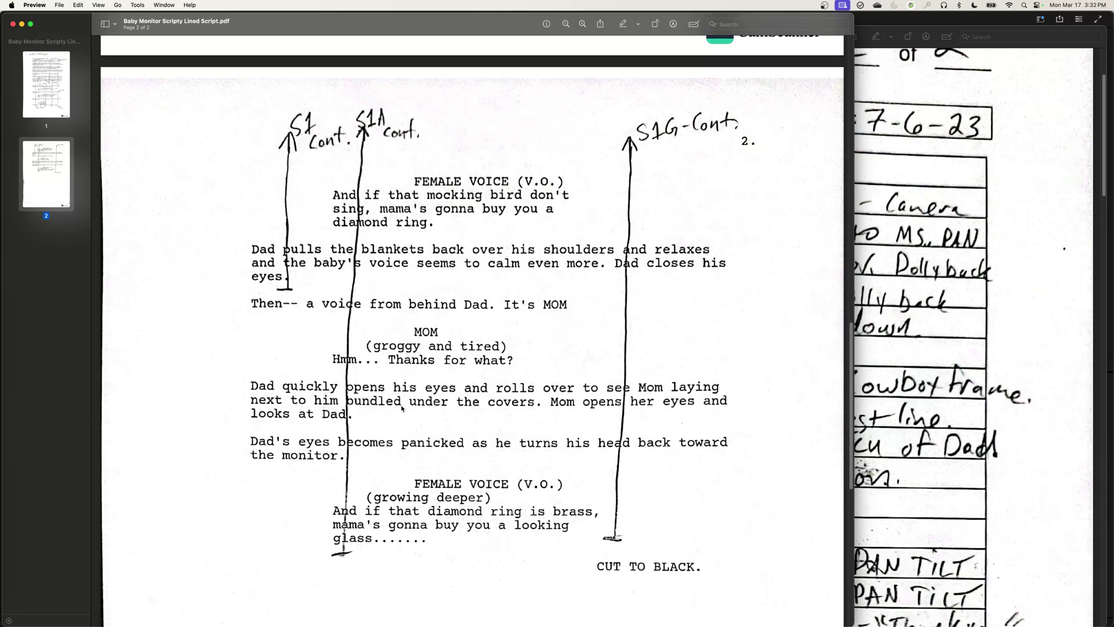
{"action": "key", "text": "super+grave"}
{"action": "scroll", "coordinate": [420, 358], "scroll_direction": "down", "scroll_amount": 2}
{"action": "scroll", "coordinate": [420, 357], "scroll_direction": "down", "scroll_amount": 5}
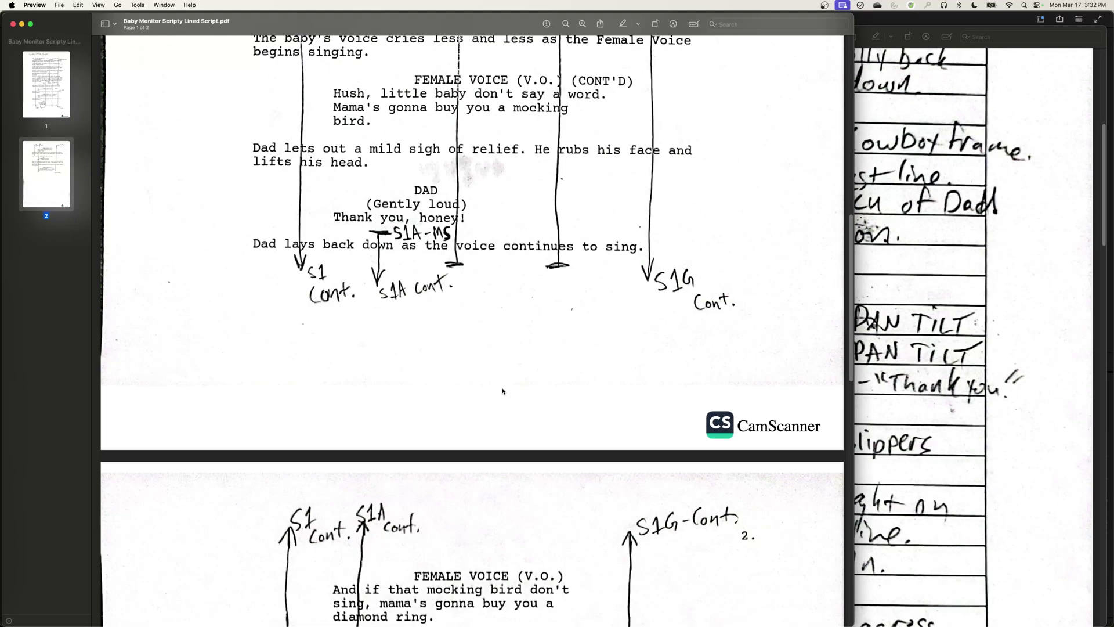
{"action": "scroll", "coordinate": [503, 391], "scroll_direction": "up", "scroll_amount": 10}
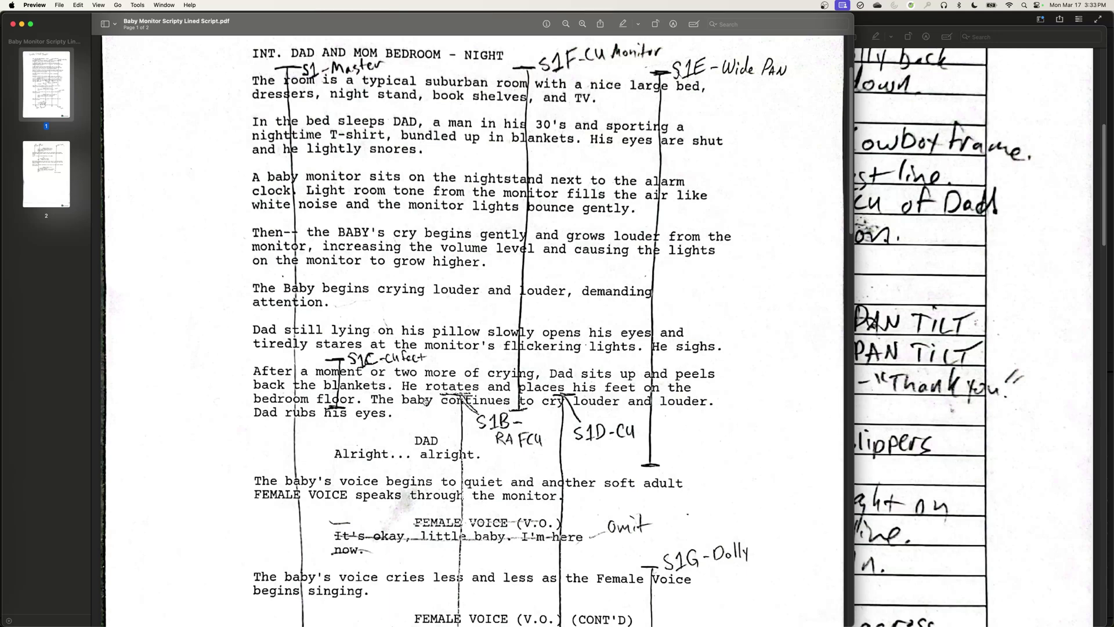
- Load take 1C T1 in Premiere Pro to check its slate, then return to the lined script
{"action": "key", "text": "super+Tab"}
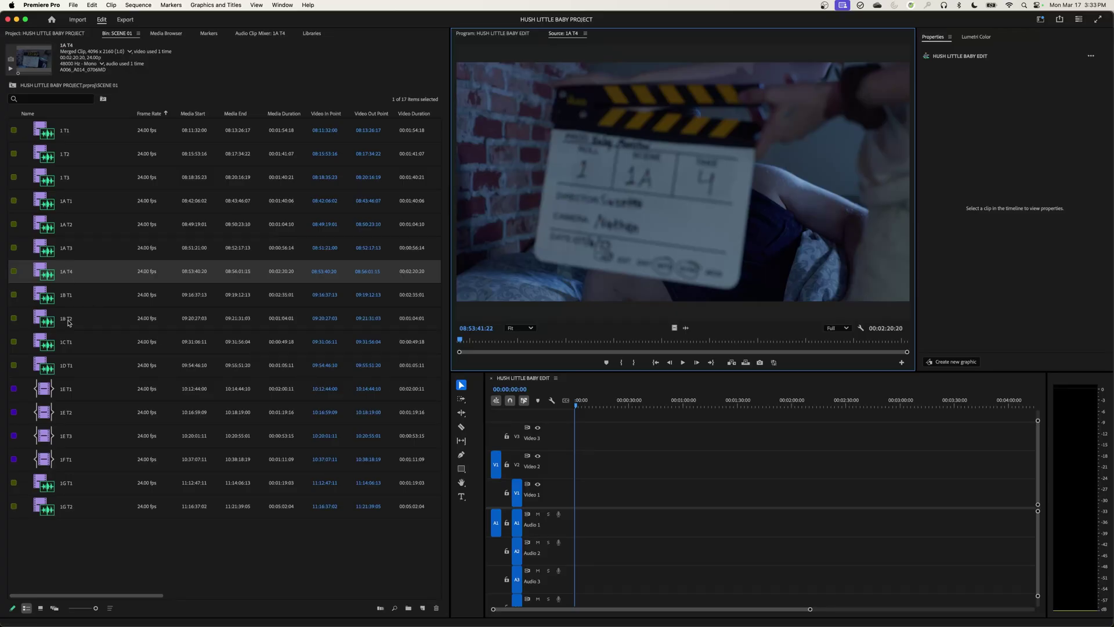
{"action": "double_click", "coordinate": [50, 347]}
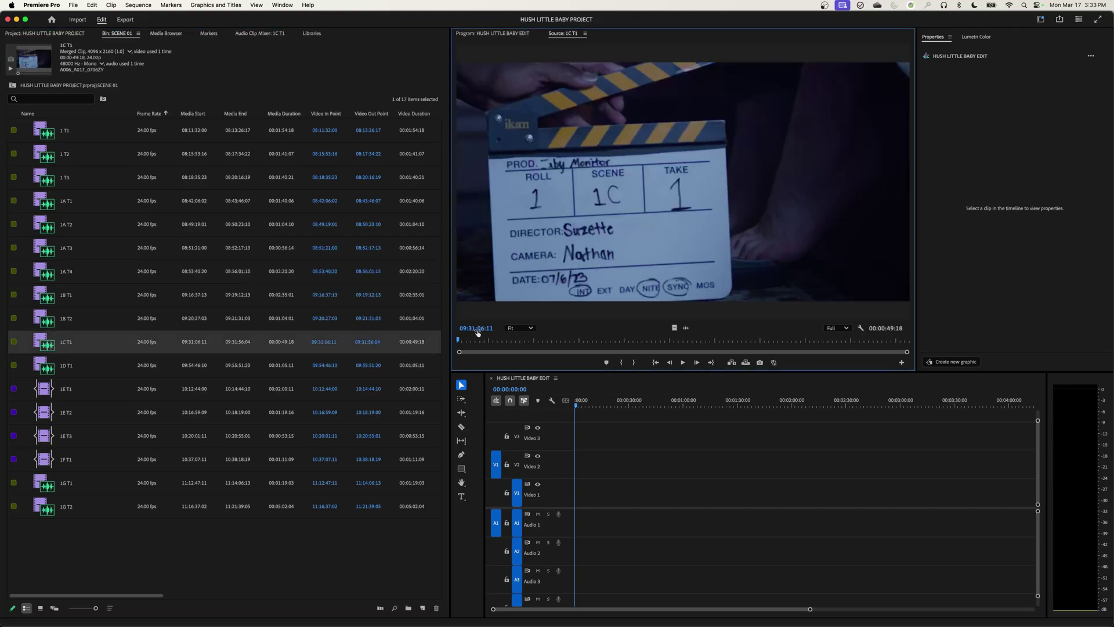
{"action": "key", "text": "super+Tab"}
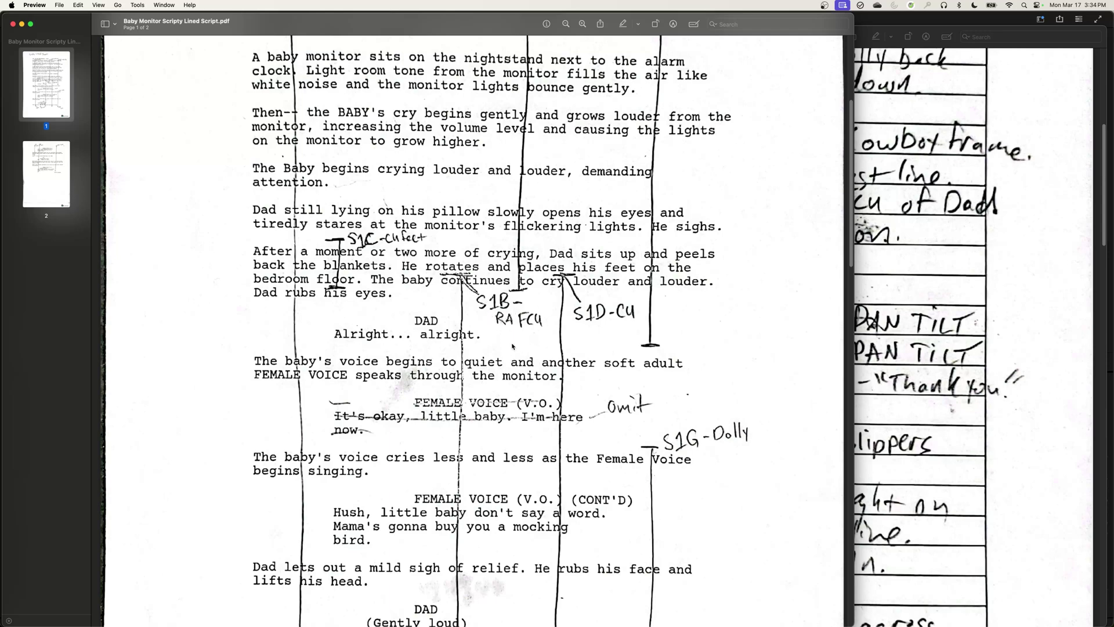
{"action": "scroll", "coordinate": [534, 345], "scroll_direction": "down", "scroll_amount": 4}
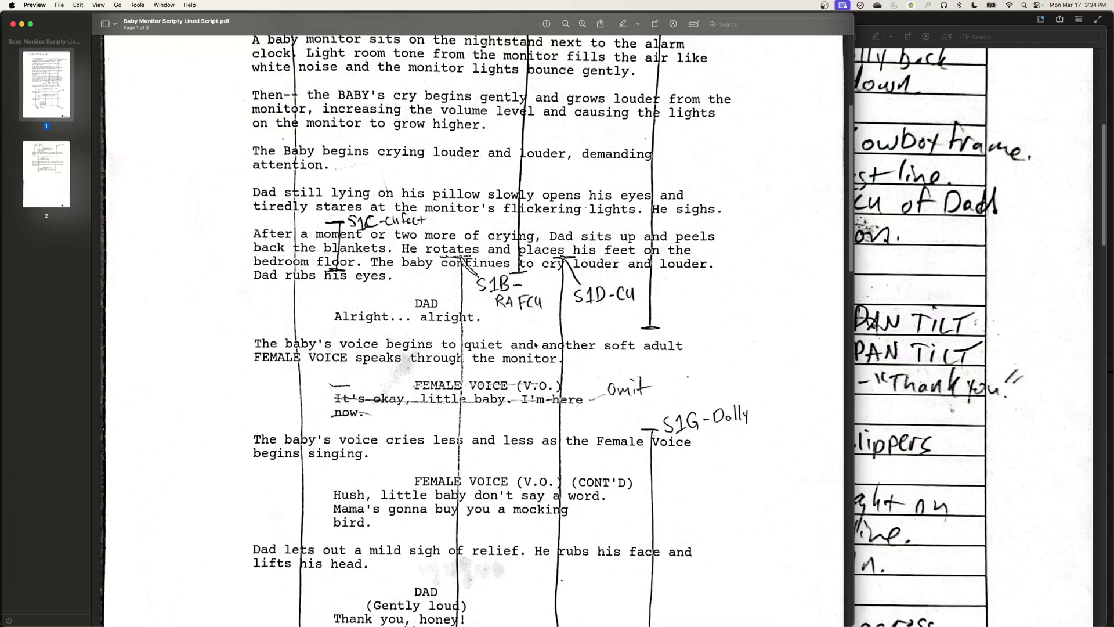
{"action": "scroll", "coordinate": [534, 345], "scroll_direction": "down", "scroll_amount": 10}
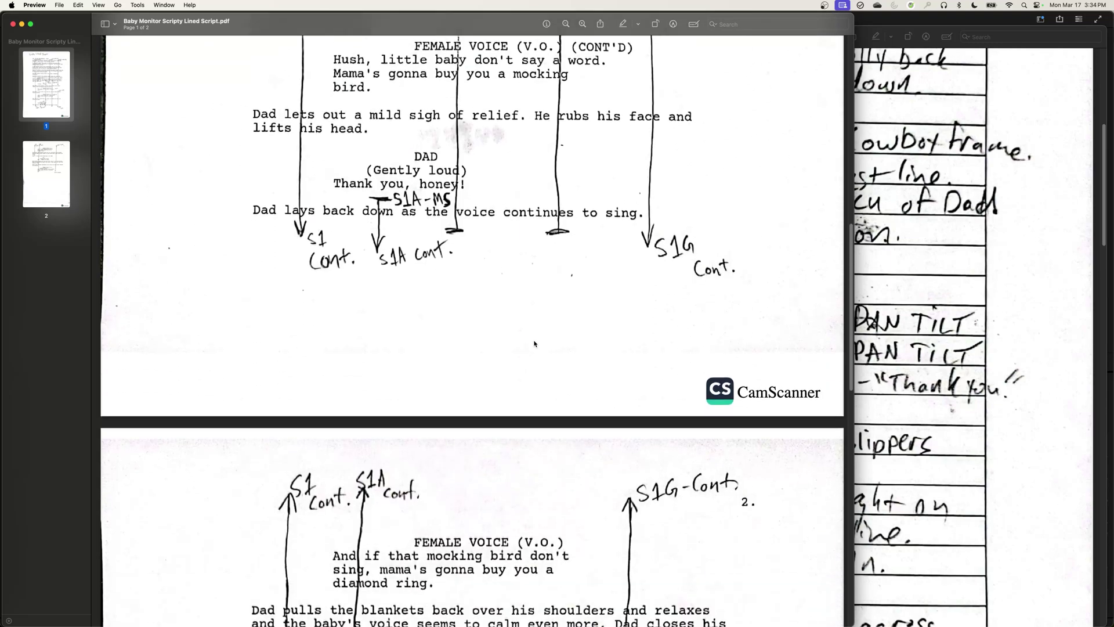
{"action": "scroll", "coordinate": [524, 350], "scroll_direction": "up", "scroll_amount": 12}
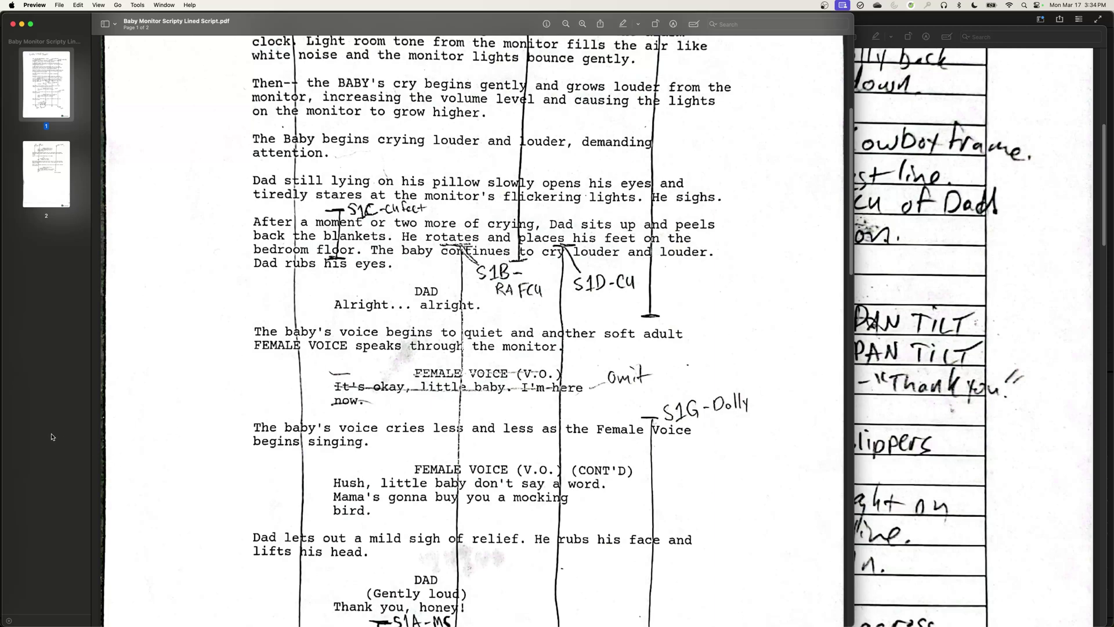
{"action": "key", "text": "super+grave"}
{"action": "scroll", "coordinate": [635, 296], "scroll_direction": "down", "scroll_amount": 10}
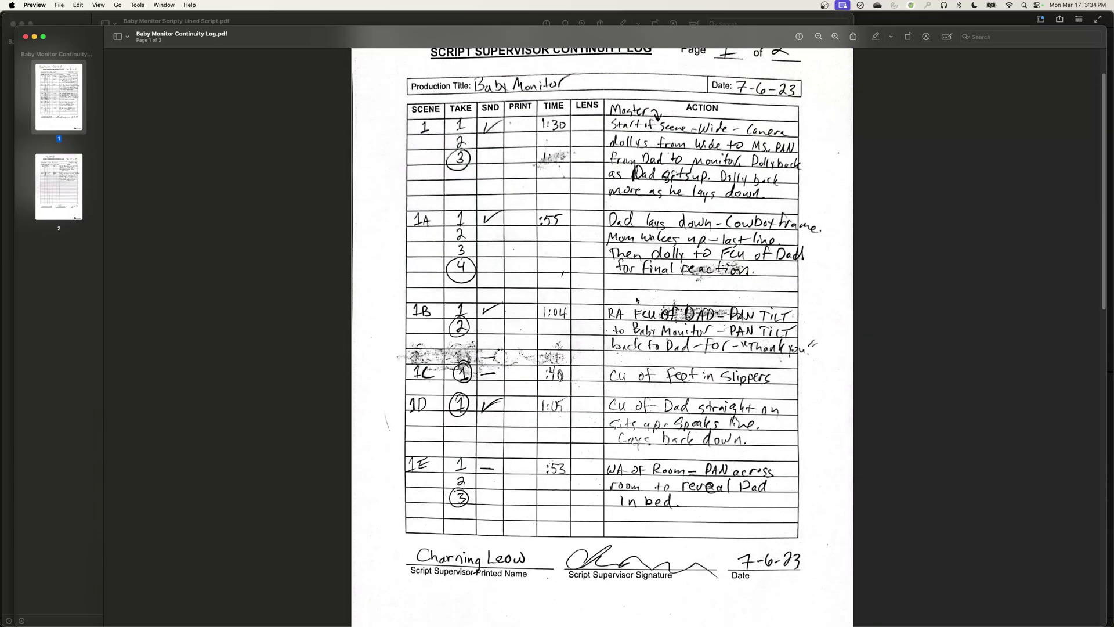
{"action": "scroll", "coordinate": [635, 296], "scroll_direction": "down", "scroll_amount": 2}
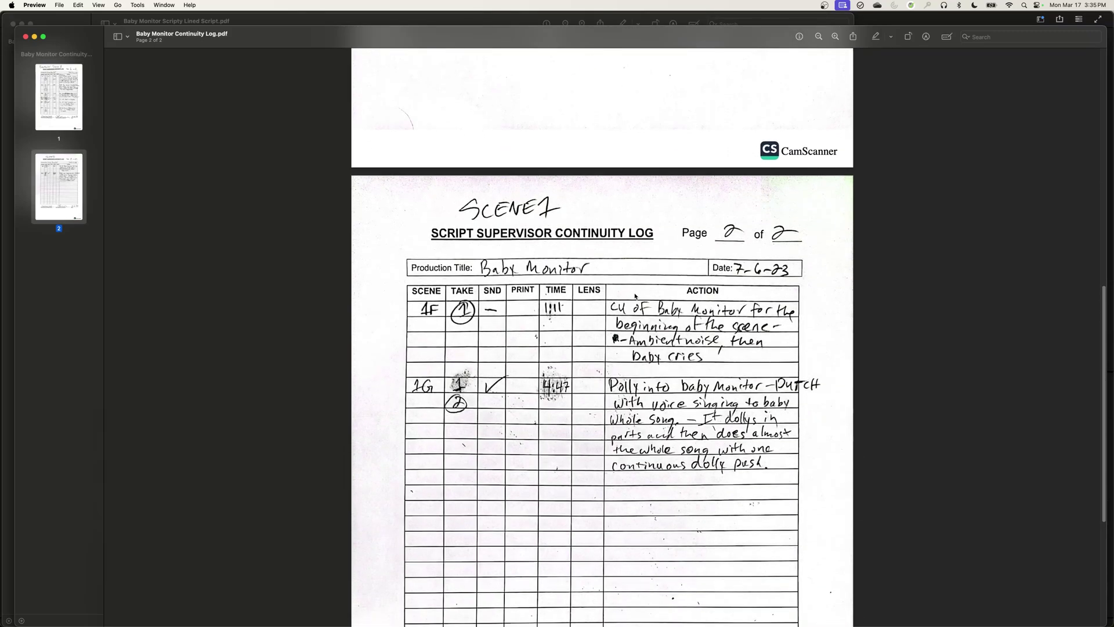
{"action": "scroll", "coordinate": [635, 297], "scroll_direction": "up", "scroll_amount": 6}
{"action": "scroll", "coordinate": [588, 318], "scroll_direction": "up", "scroll_amount": 4}
{"action": "key", "text": "super+grave"}
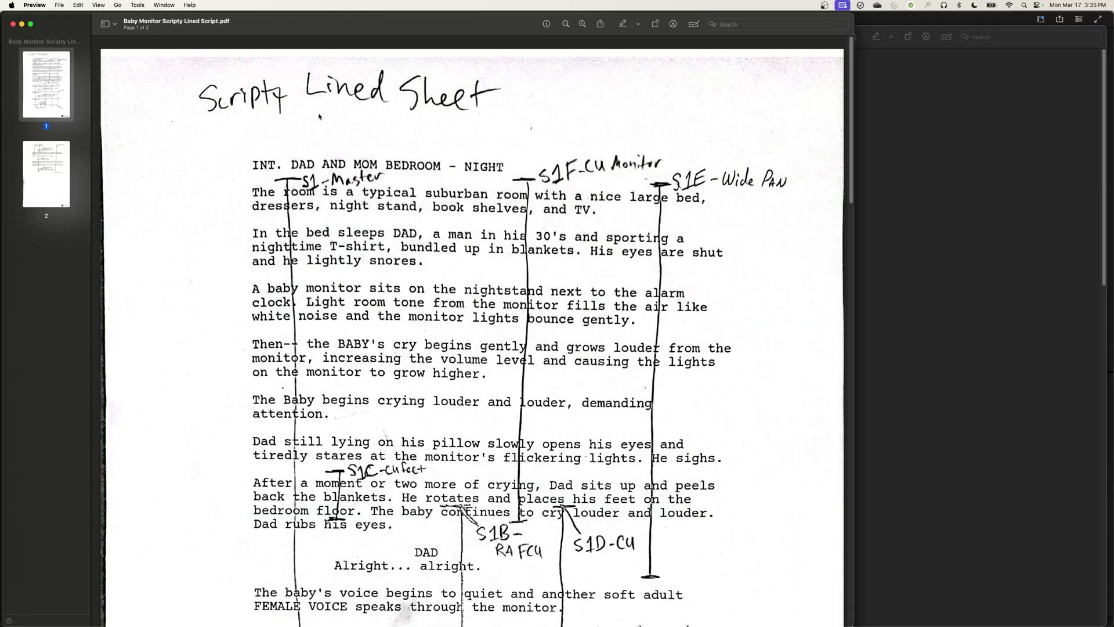
- Bring Baby Monitor Continuity Log.pdf in front and scroll page 1 down and back up
{"action": "key", "text": "super+grave"}
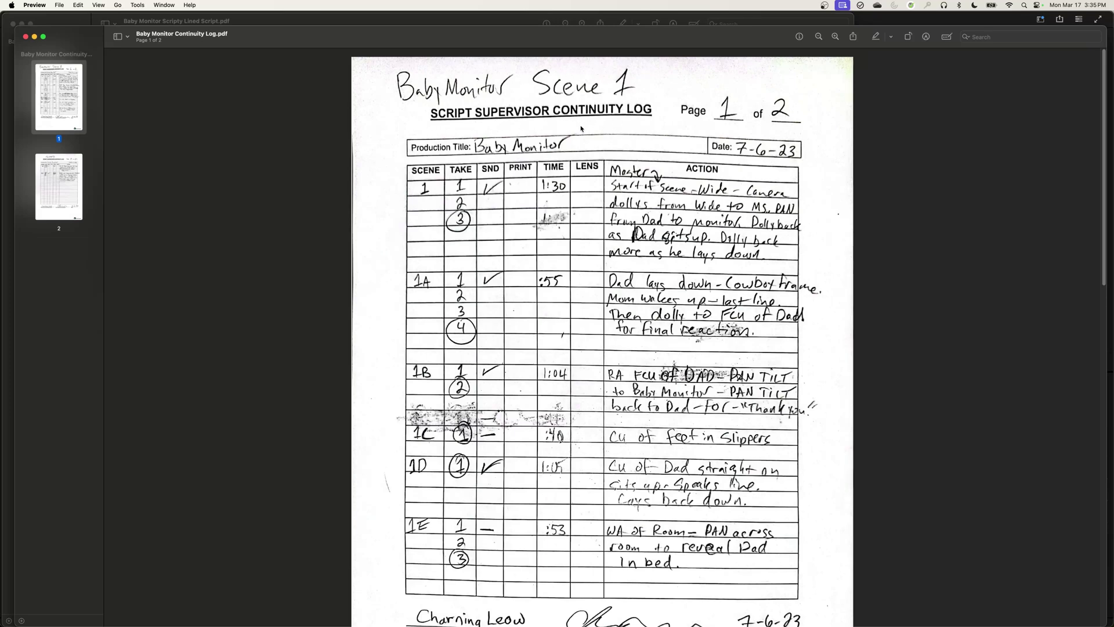
{"action": "scroll", "coordinate": [602, 172], "scroll_direction": "down", "scroll_amount": 5}
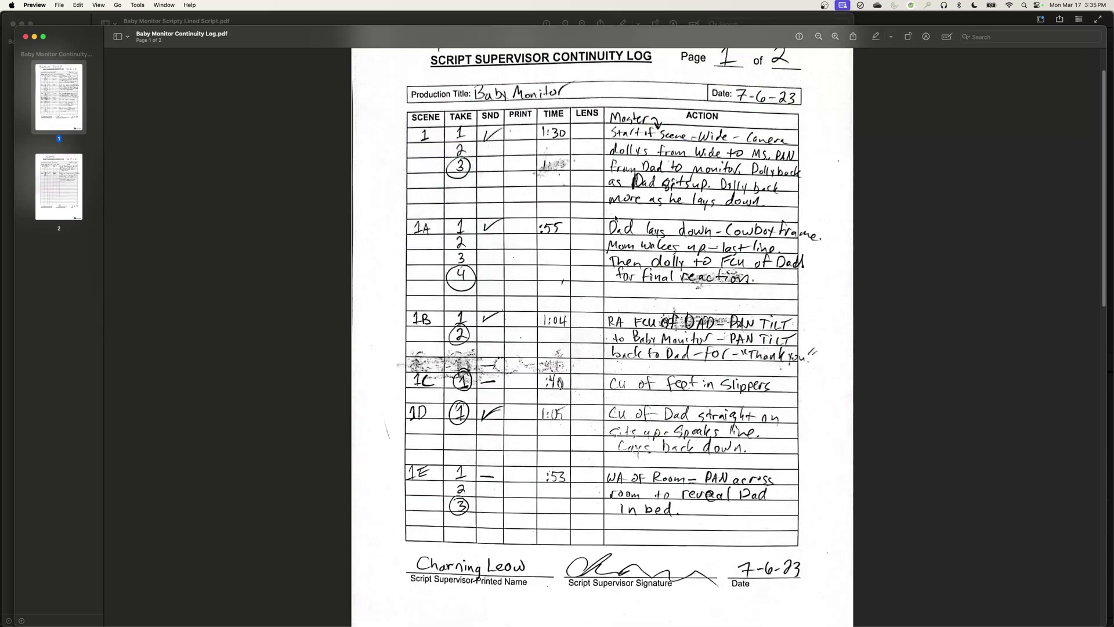
{"action": "scroll", "coordinate": [602, 337], "scroll_direction": "up", "scroll_amount": 5}
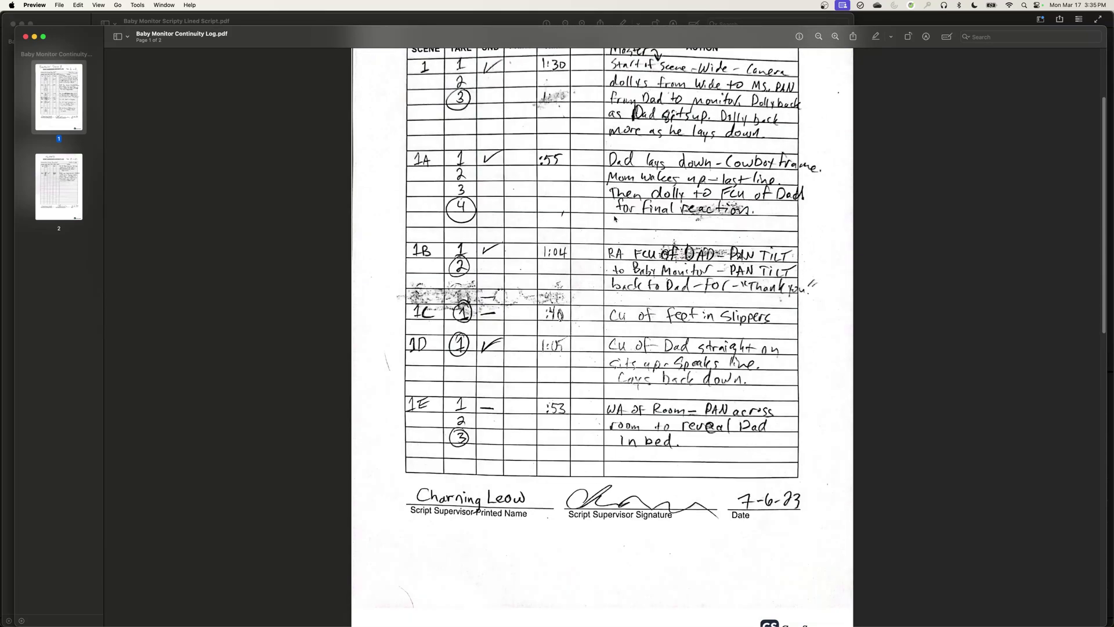